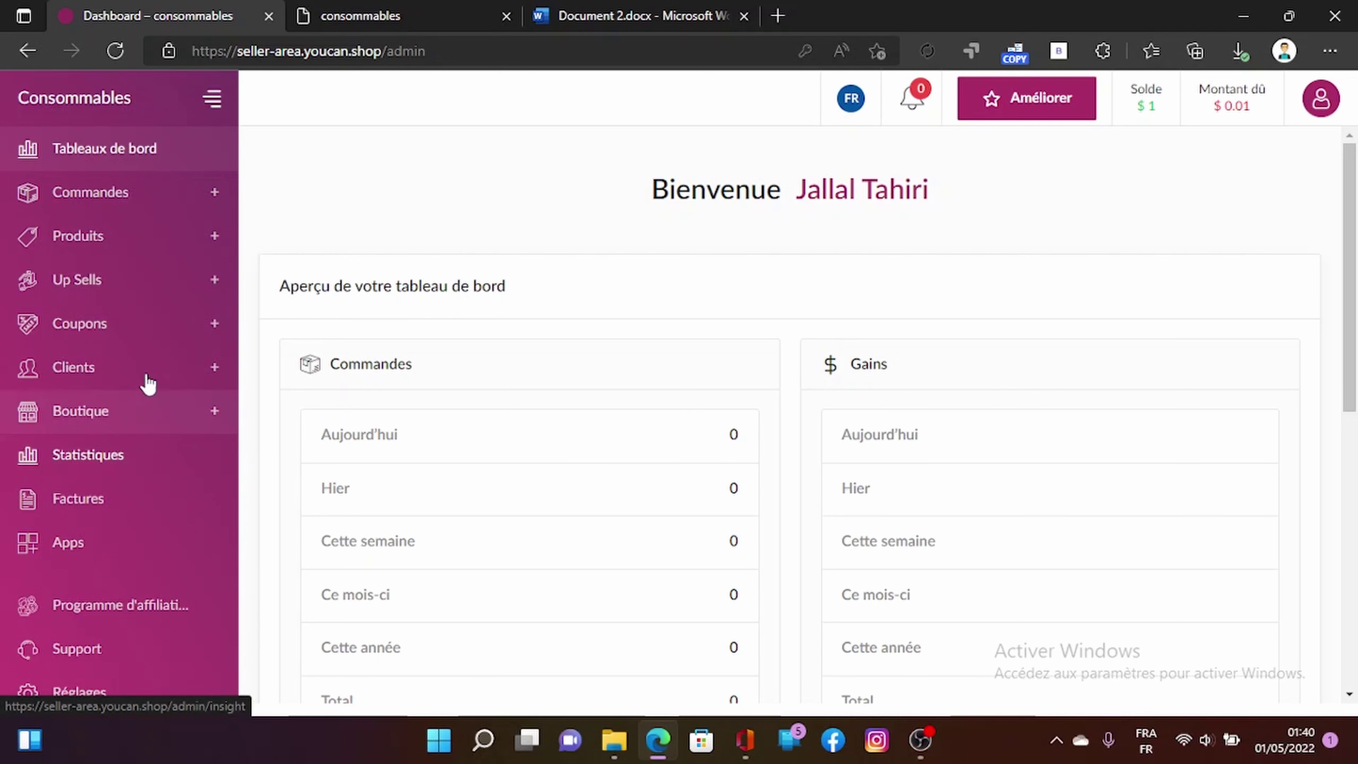
click(861, 103)
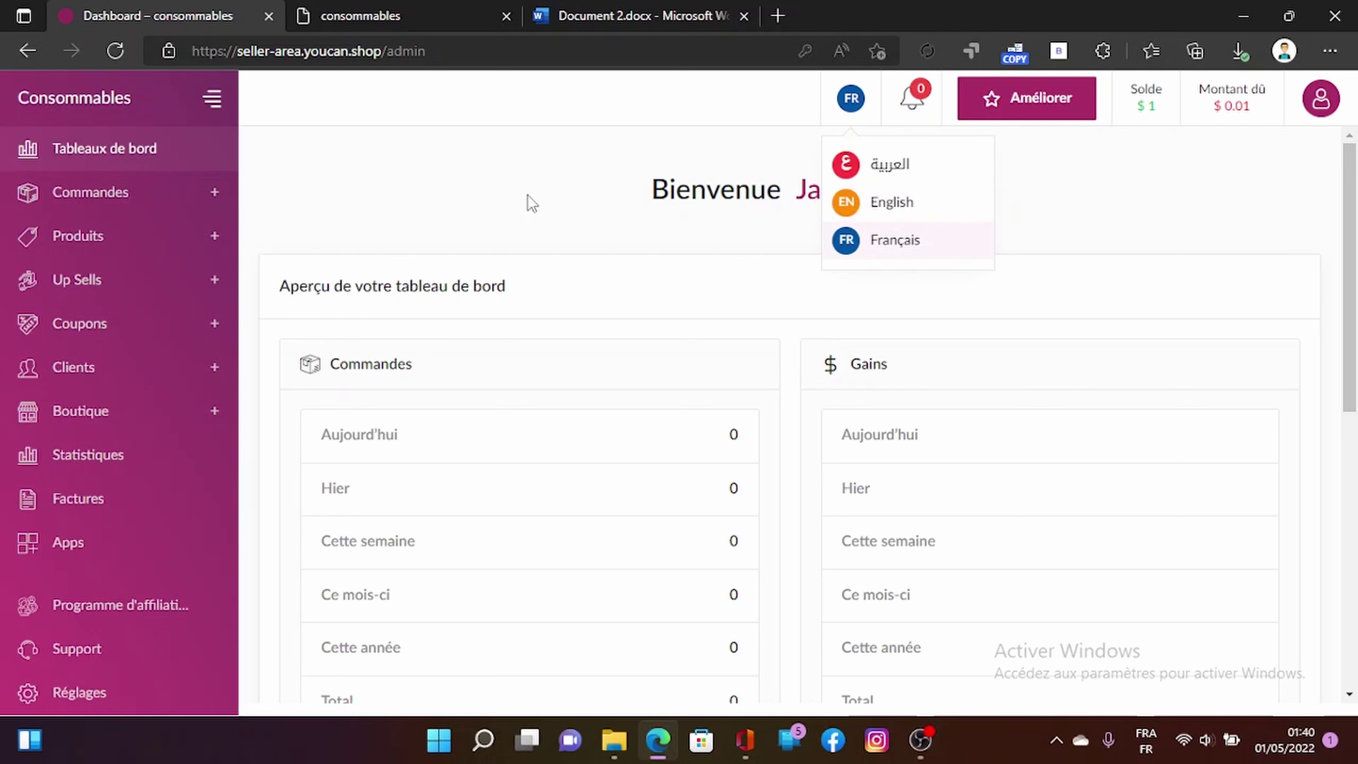
click(472, 124)
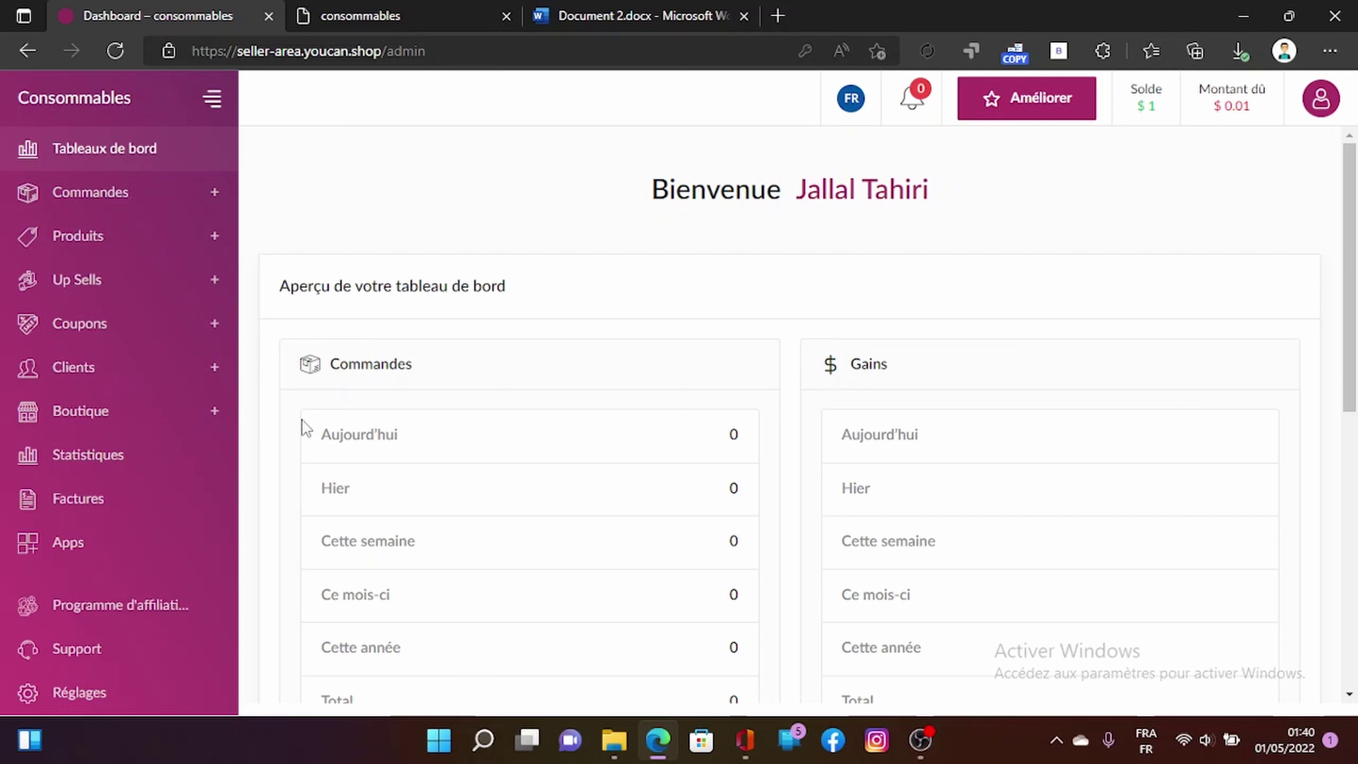
Open the list of all products and look through the existing toner entries.
click(215, 236)
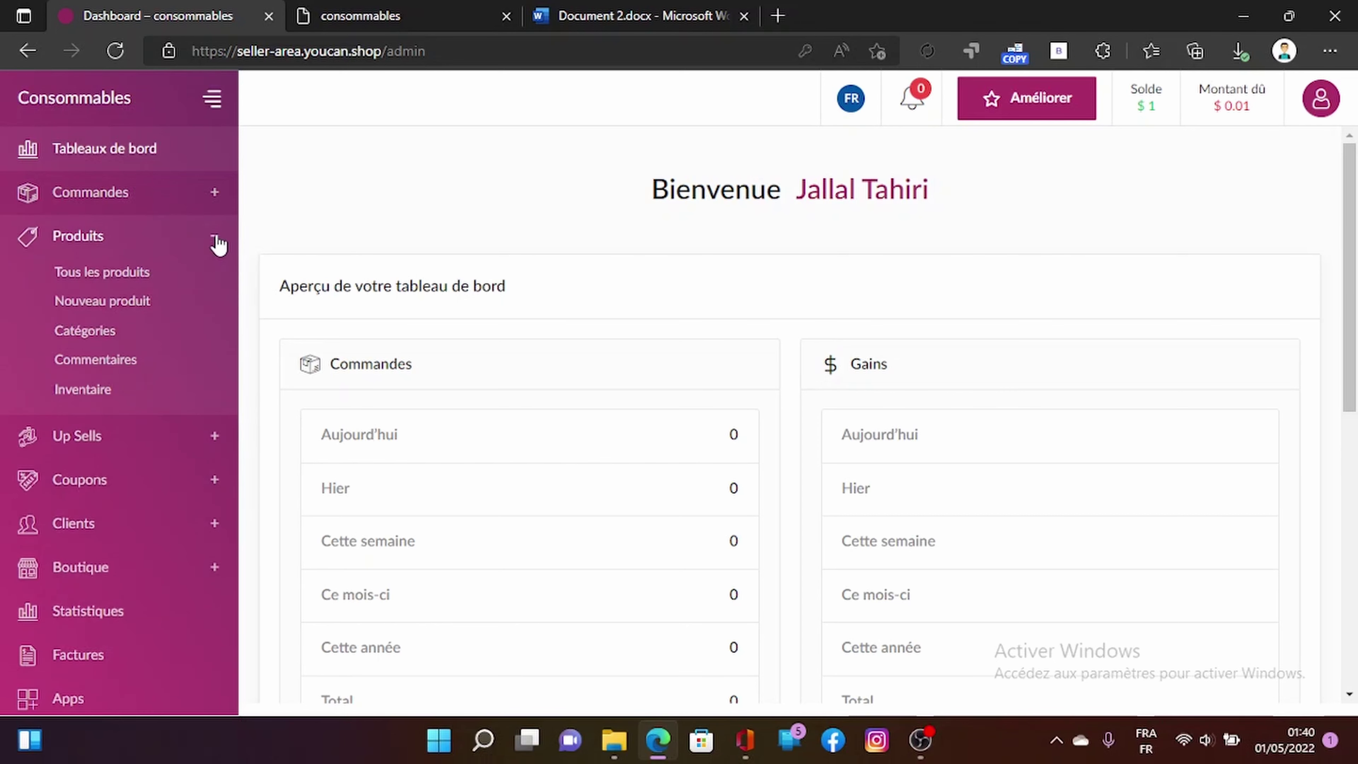
click(99, 274)
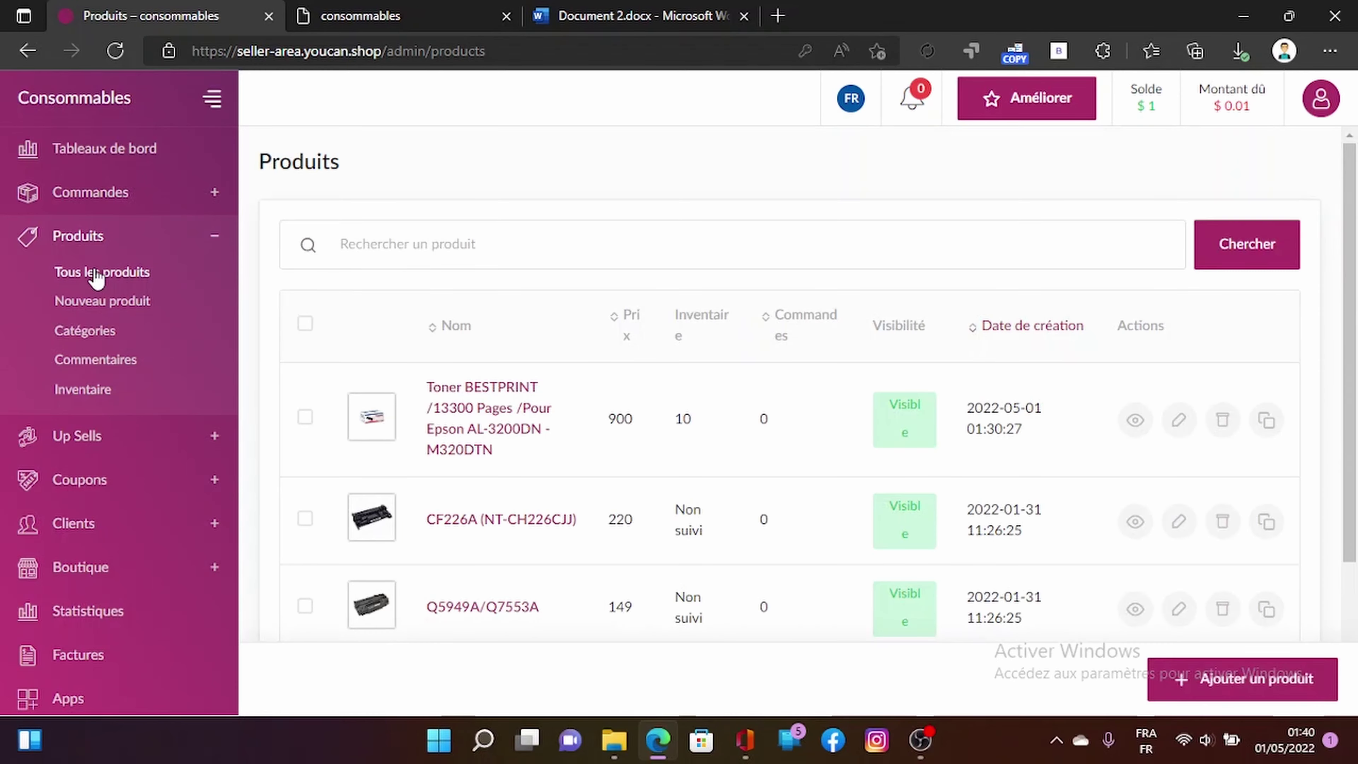
scroll(493, 369, down, 3)
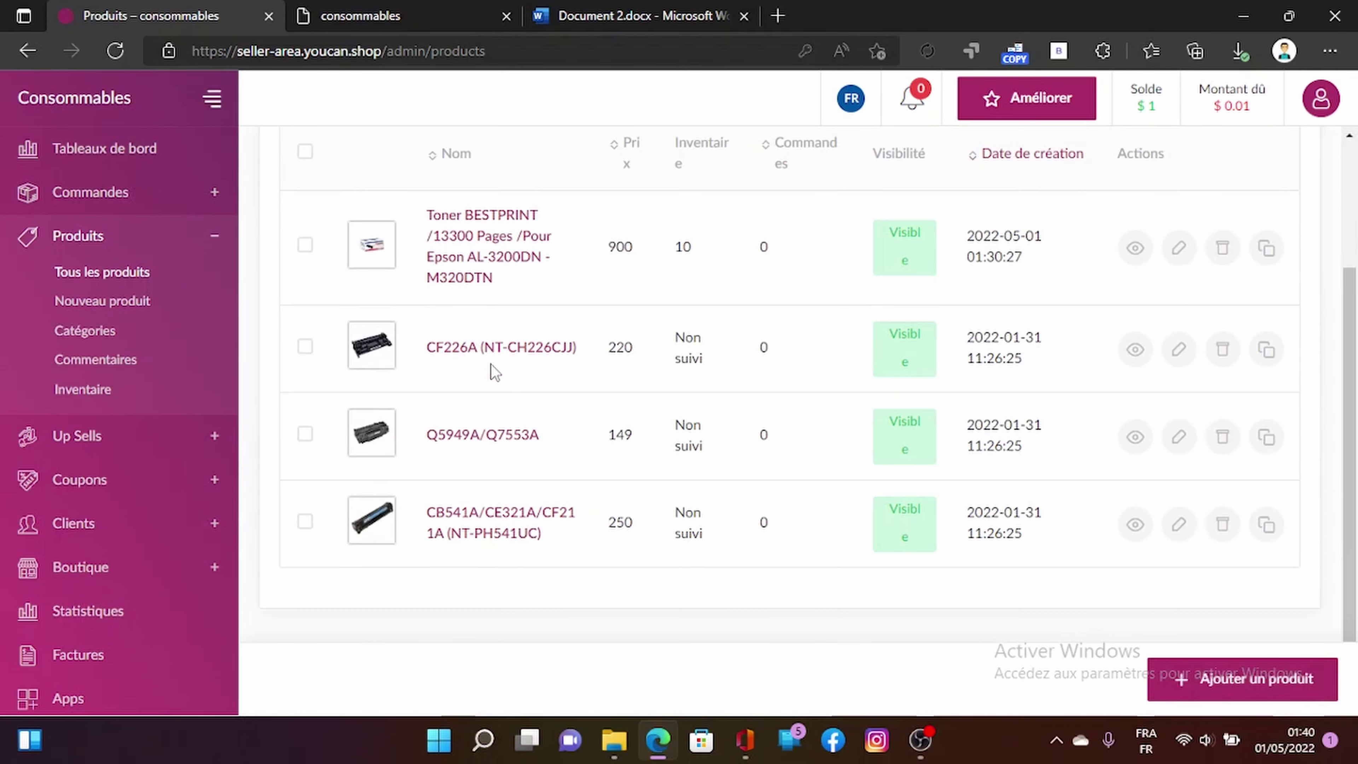
scroll(494, 370, up, 3)
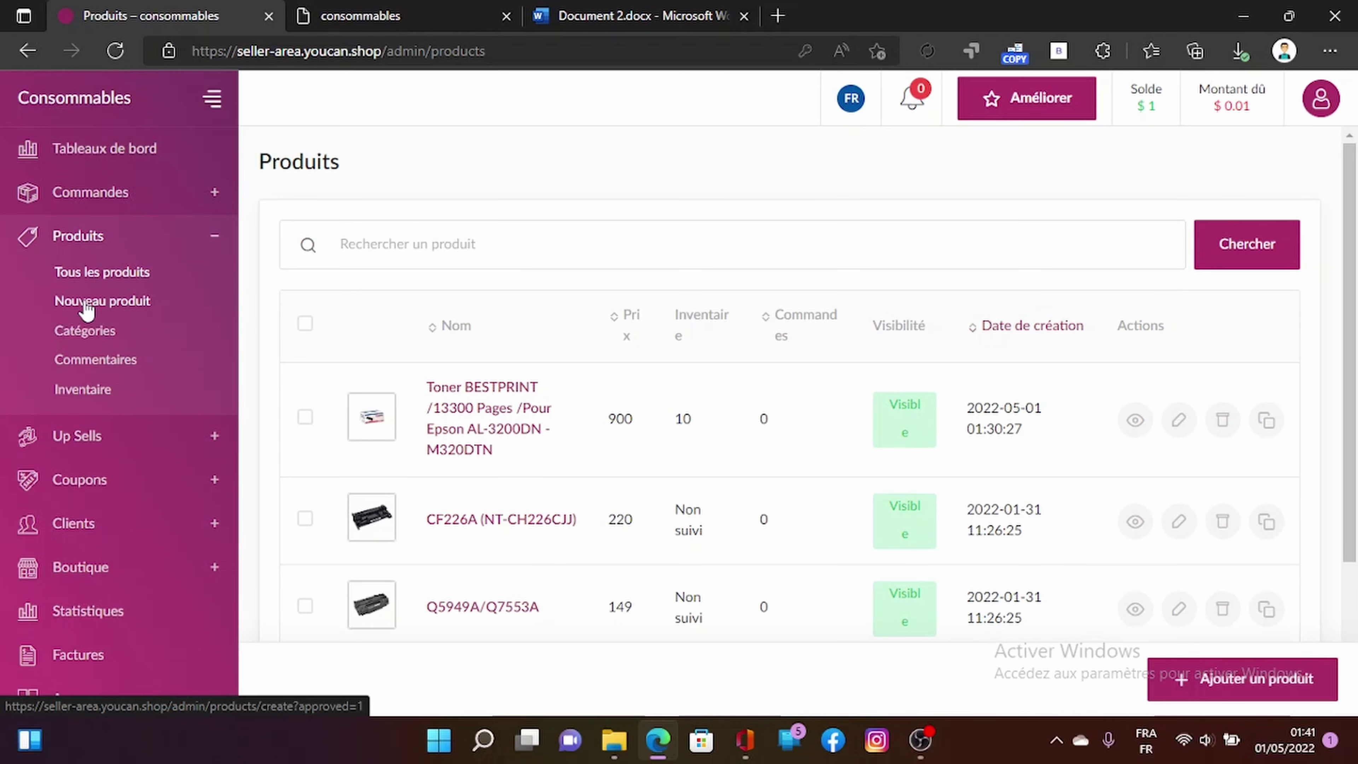
Create a new product and copy its name, "HP 05A NOIR (CE505A) - TONER HP LASERJET D'ORIGINE", from the Word document.
click(114, 302)
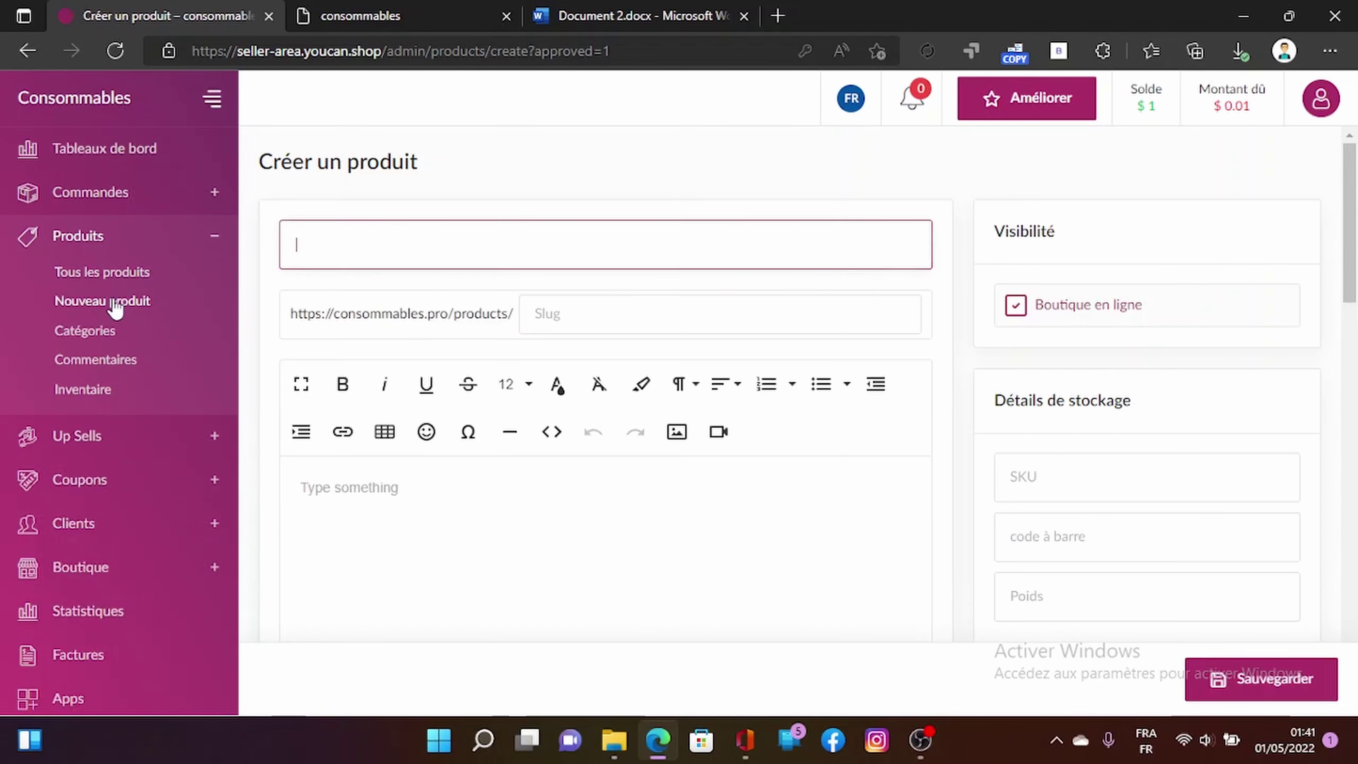
click(582, 12)
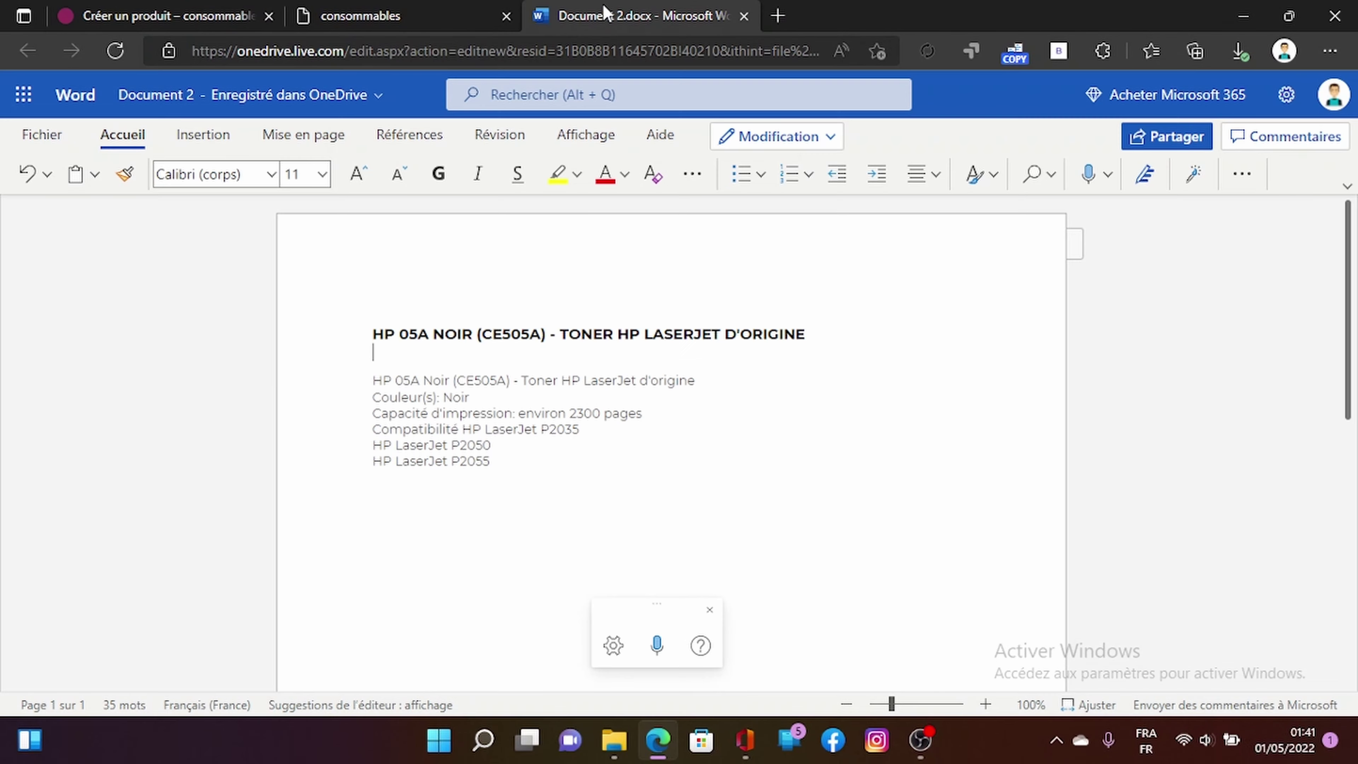
drag(372, 342, 851, 325)
key(ctrl+c)
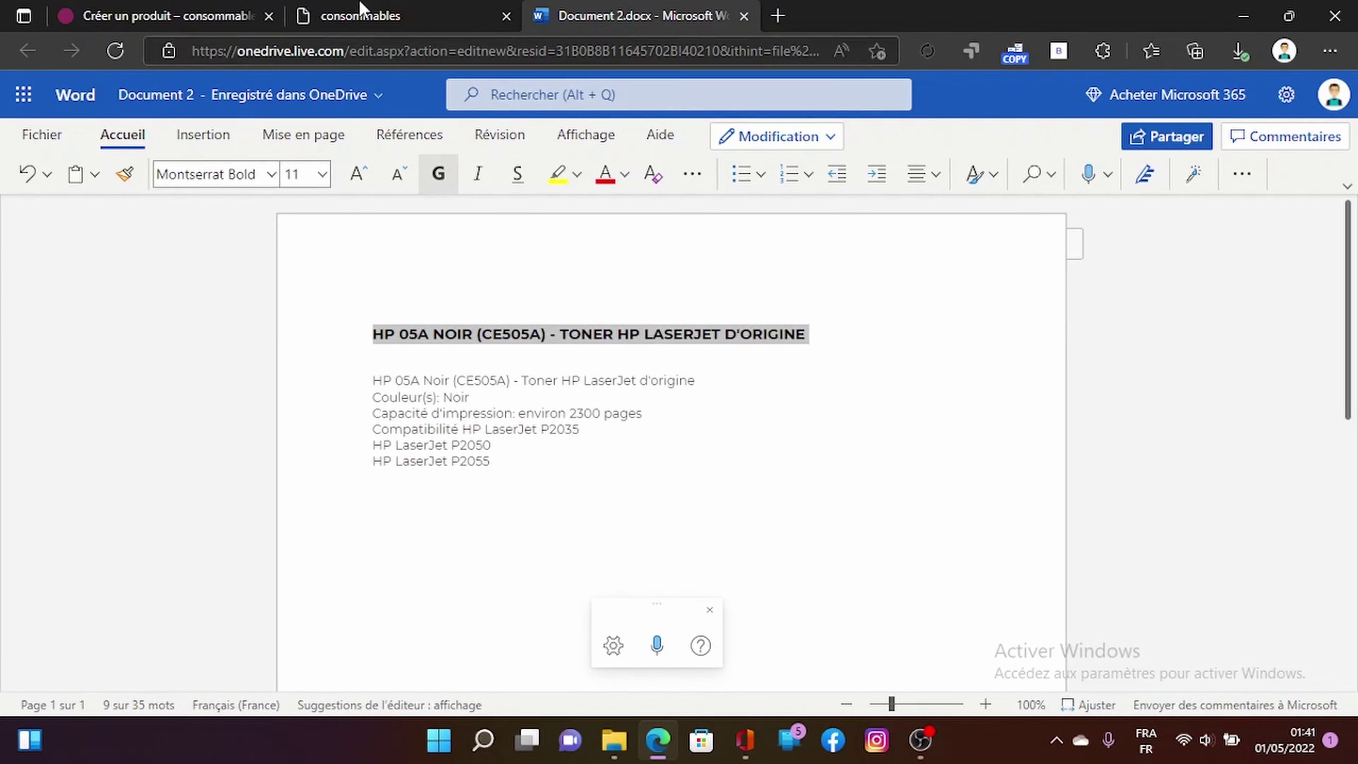
click(166, 16)
key(ctrl+v)
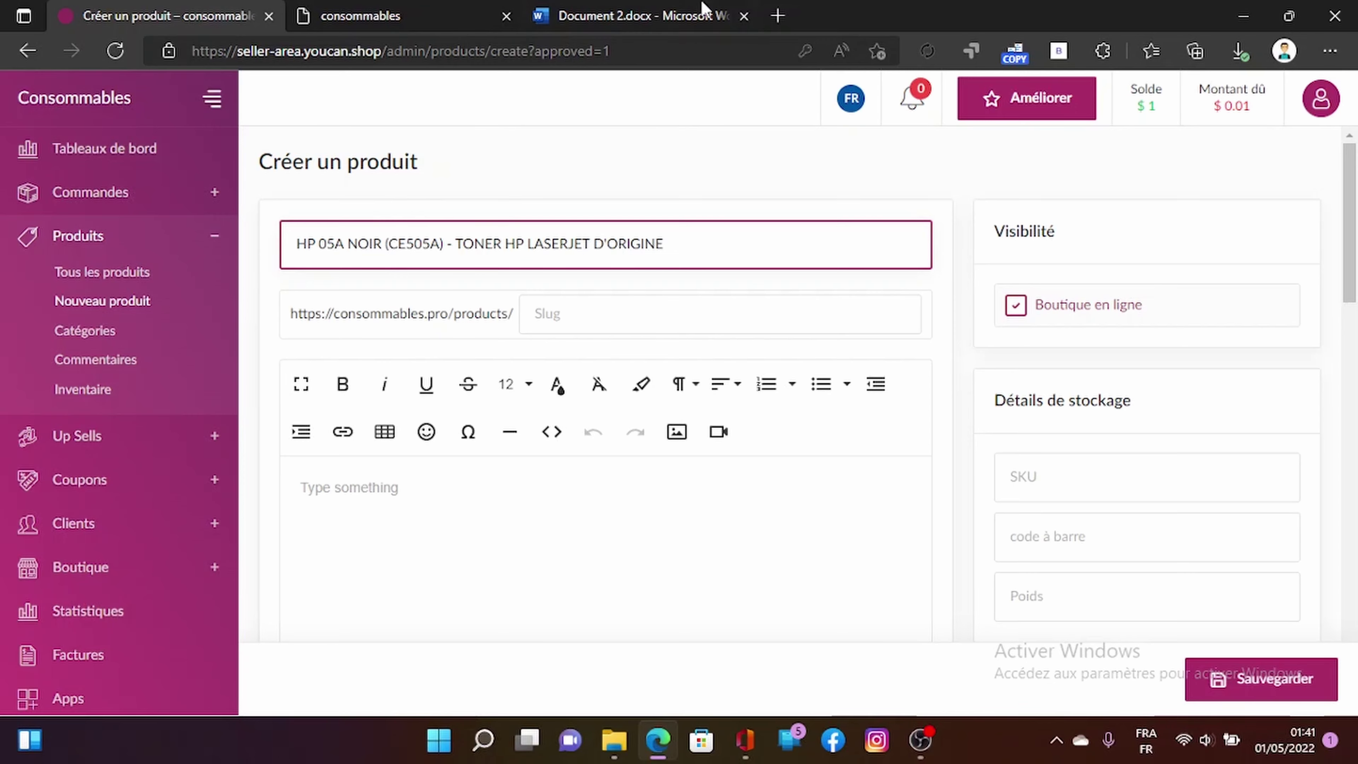
Copy the six description lines below the title in the Word document into the new product's description.
click(706, 11)
drag(507, 477, 367, 381)
key(ctrl+c)
click(184, 13)
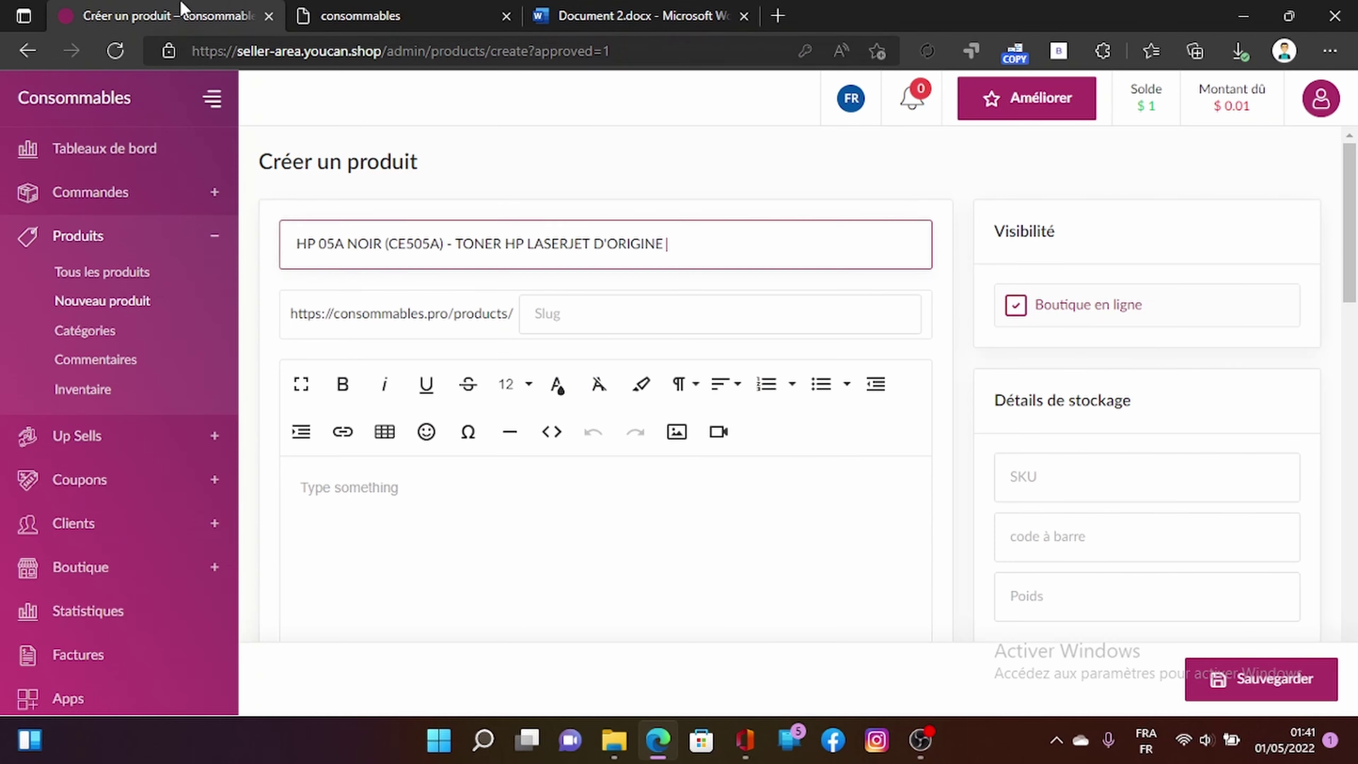
click(385, 484)
right_click(385, 484)
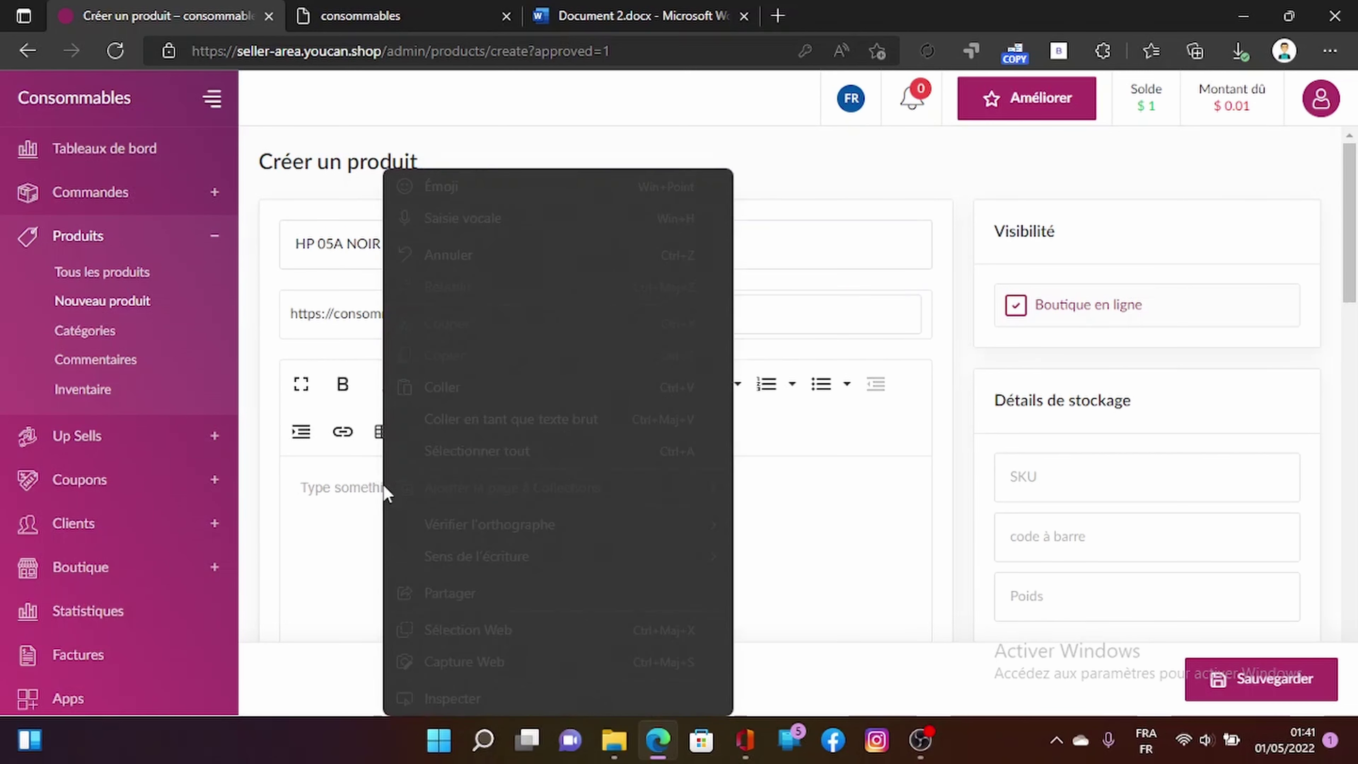
click(463, 387)
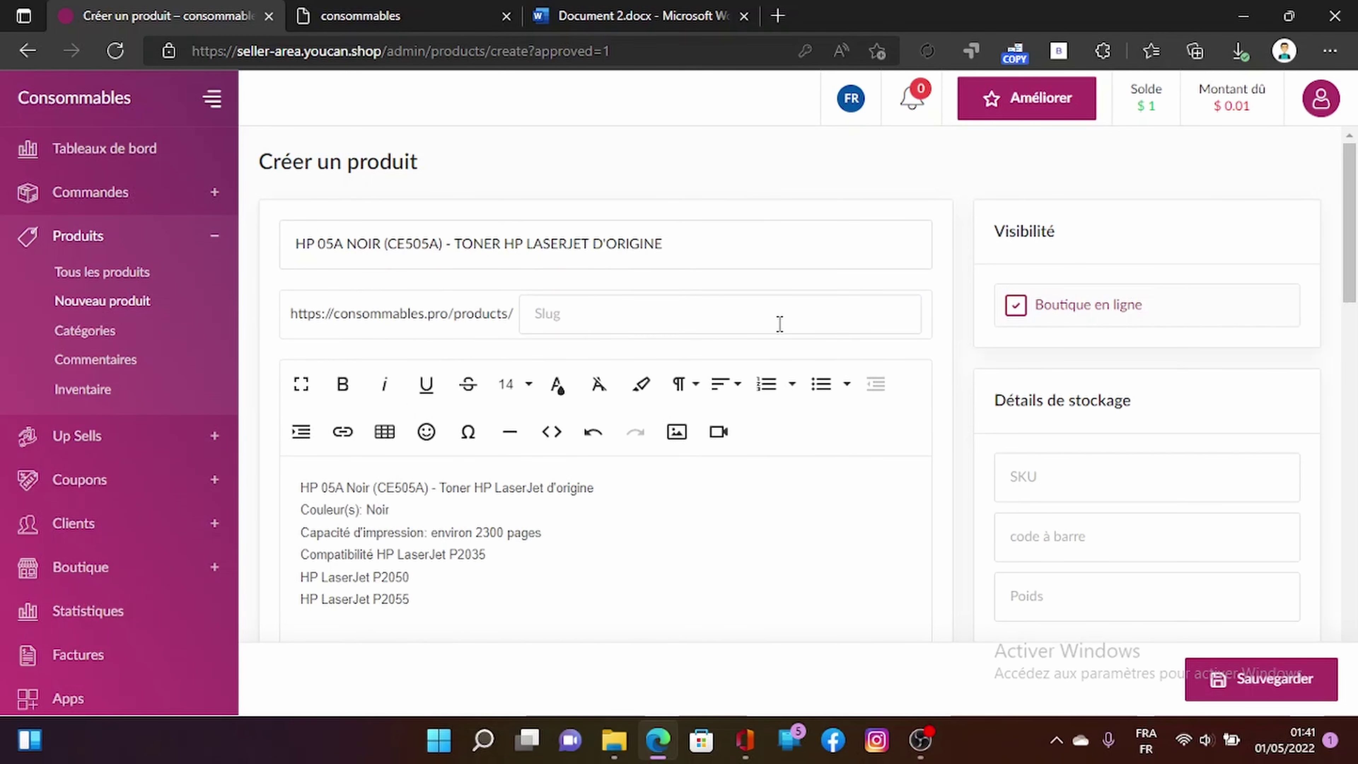
Set the product's URL slug to HPCE505A, reusing the reference code from the product name.
click(756, 319)
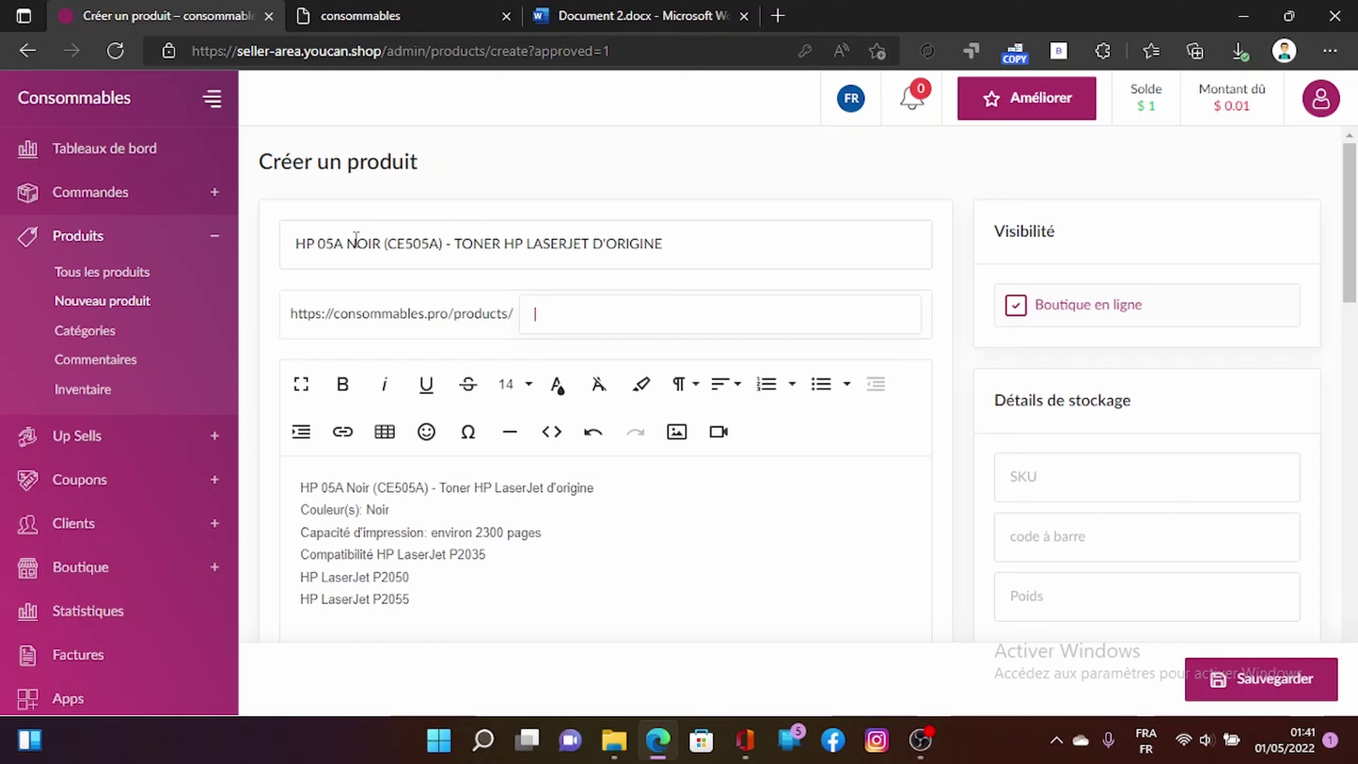
double_click(395, 242)
key(ctrl+c)
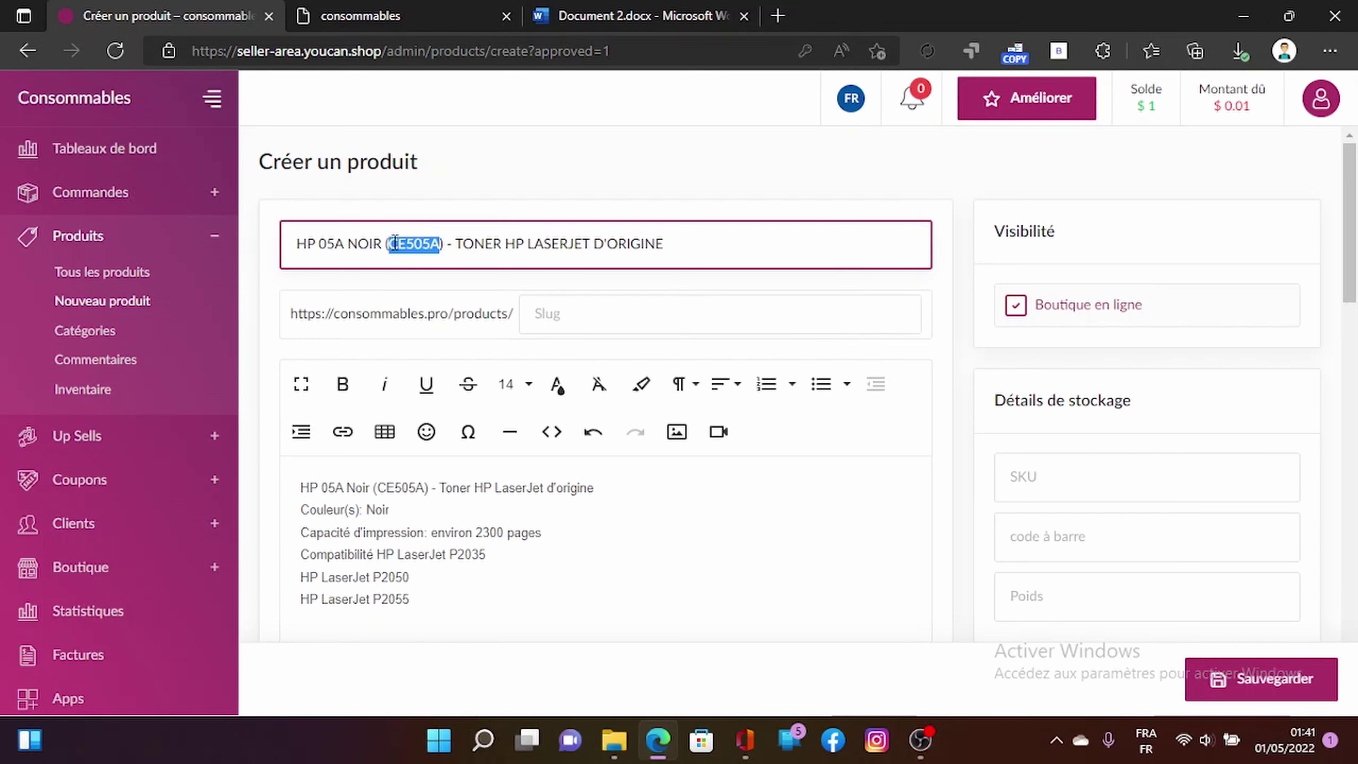
click(623, 302)
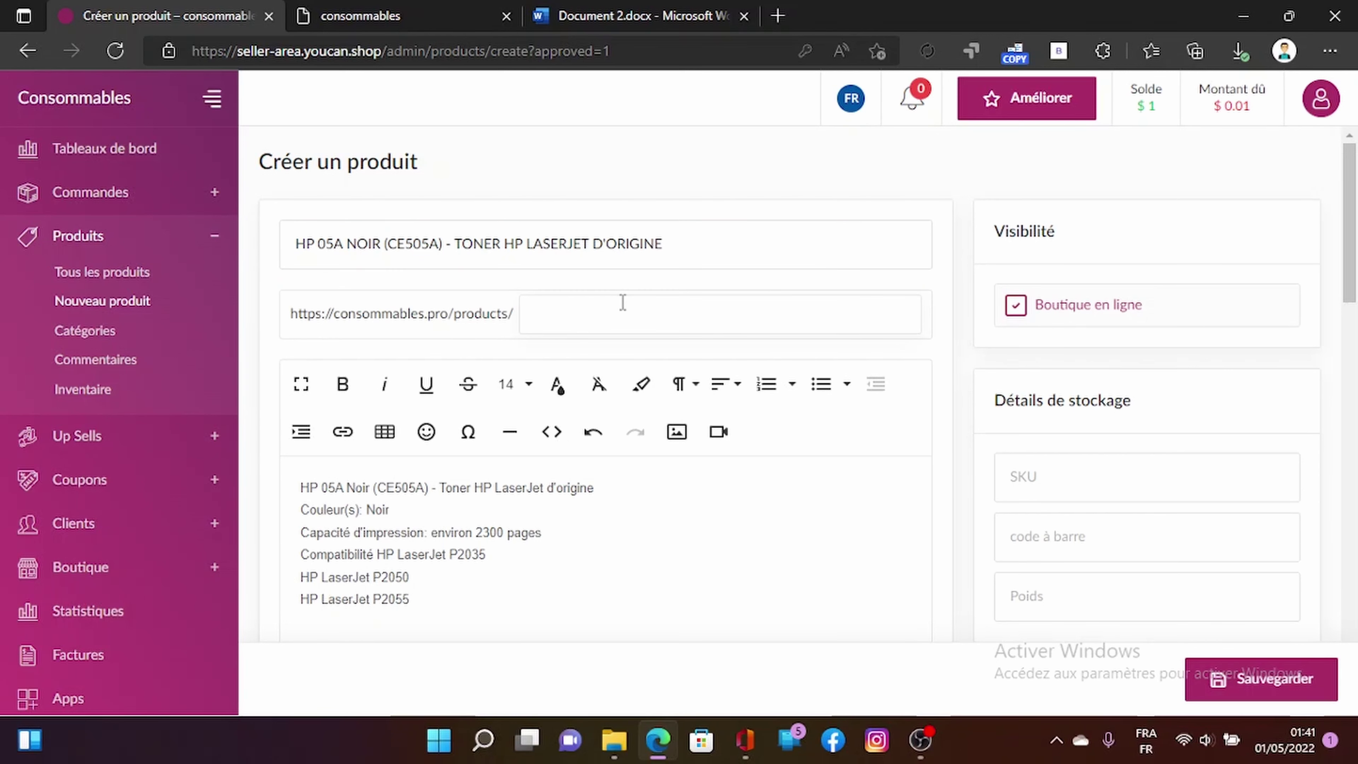
text(HP)
key(ctrl+v)
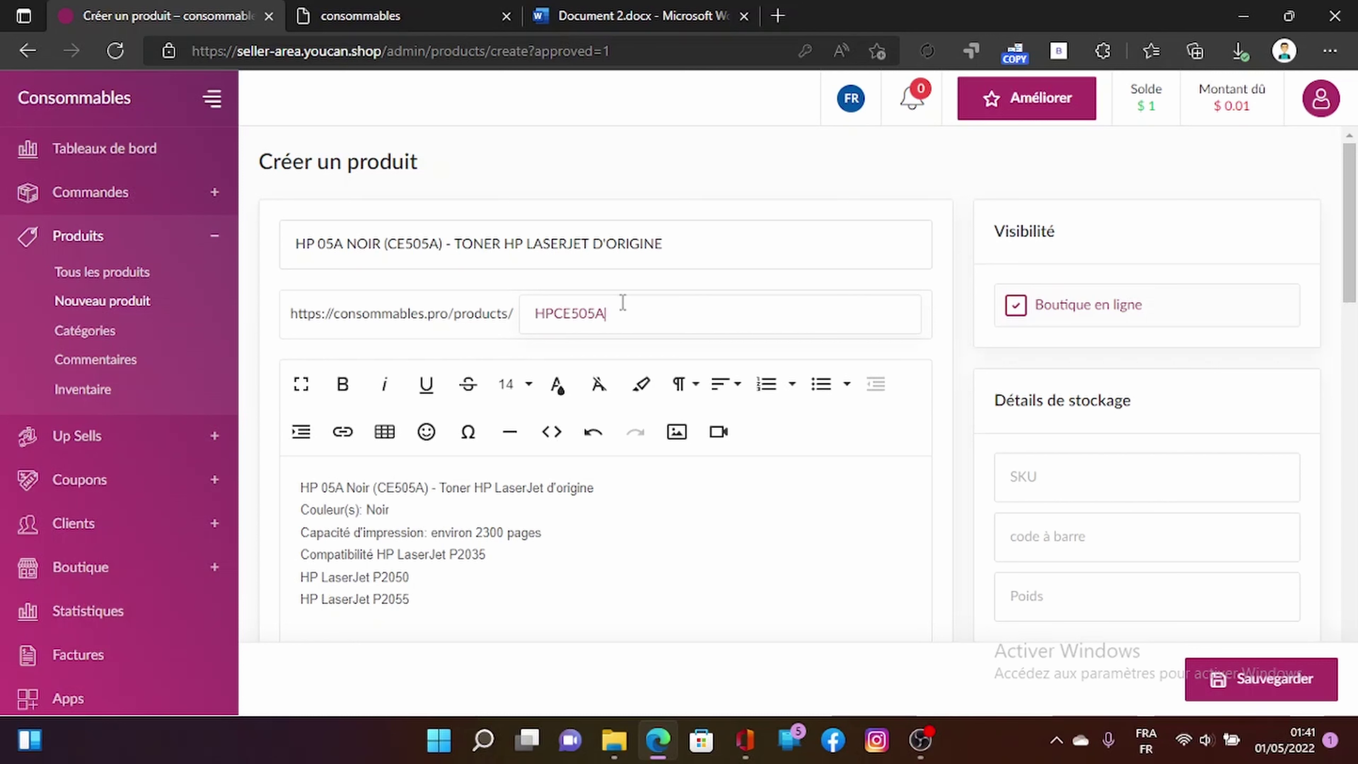
click(639, 523)
scroll(706, 528, down, 2)
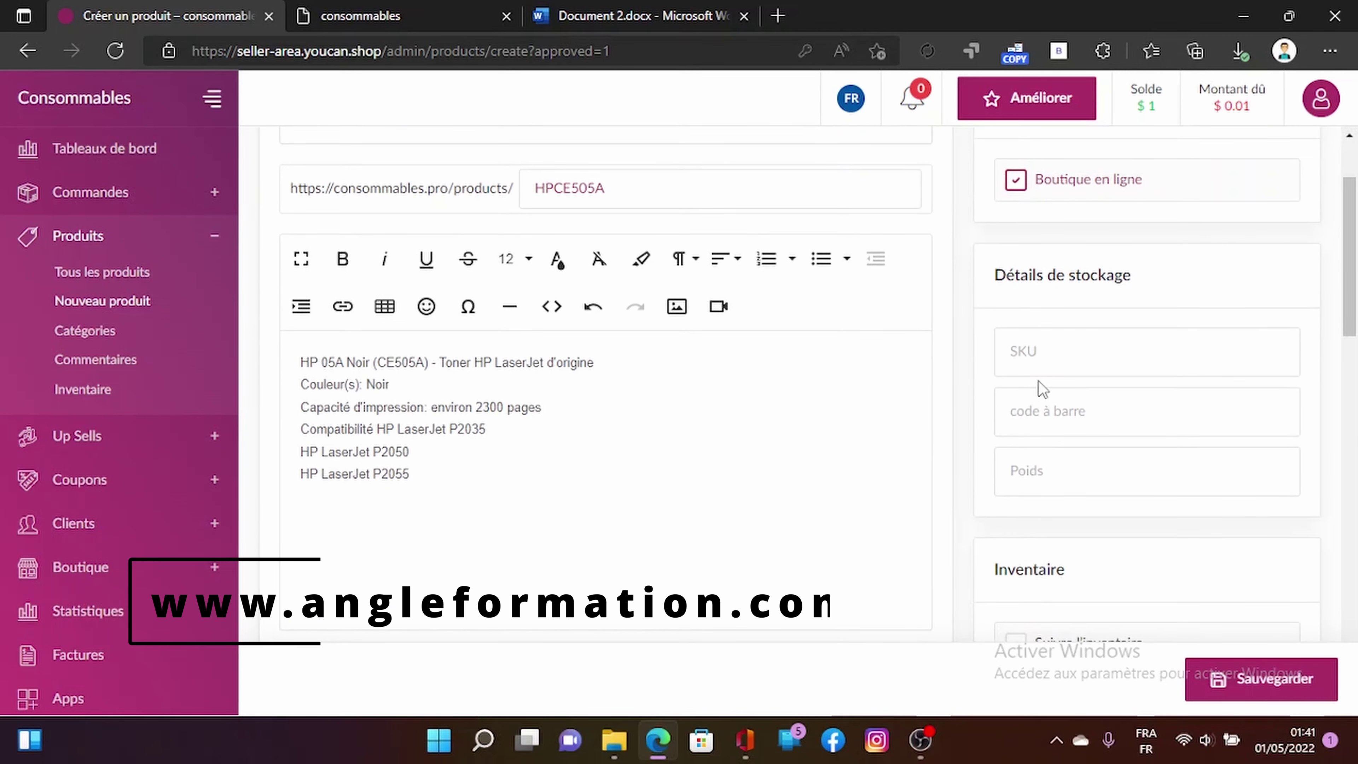
click(1064, 355)
text(00000)
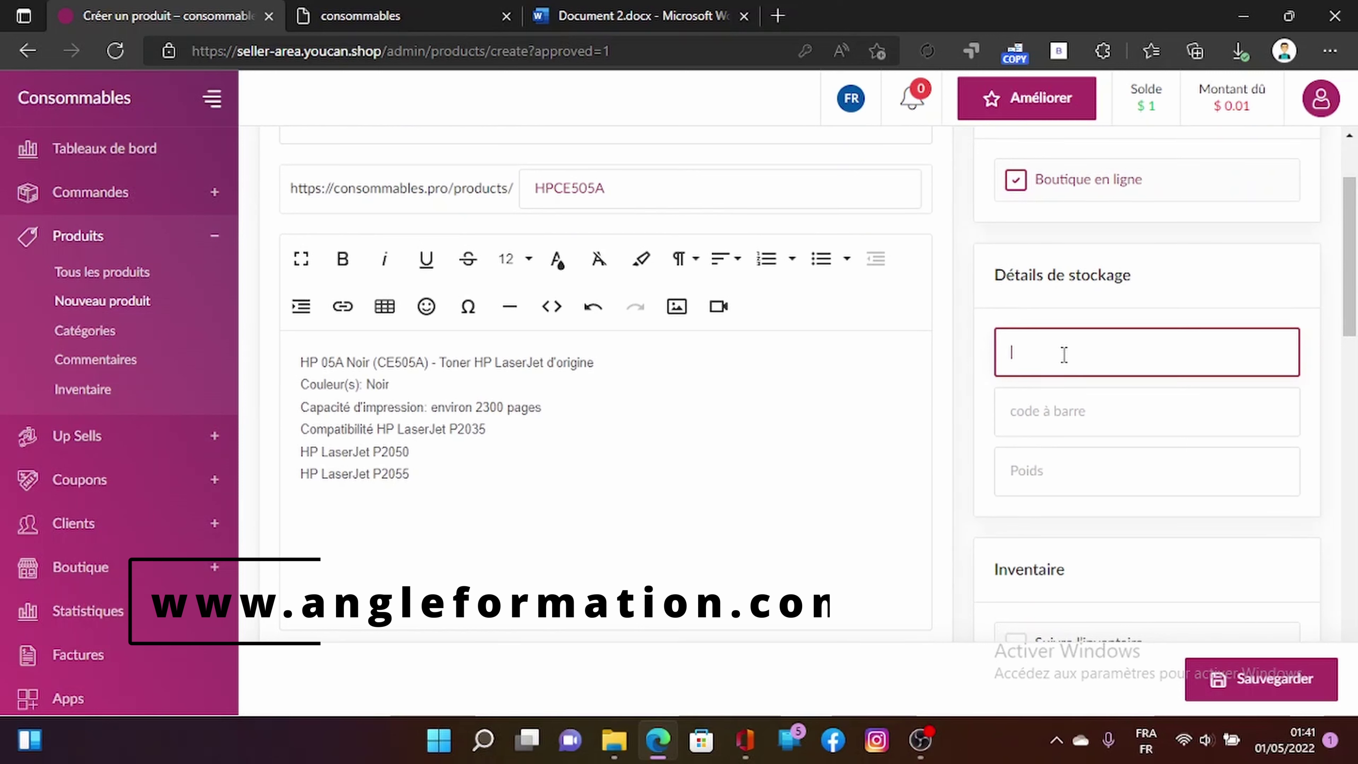
text(00)
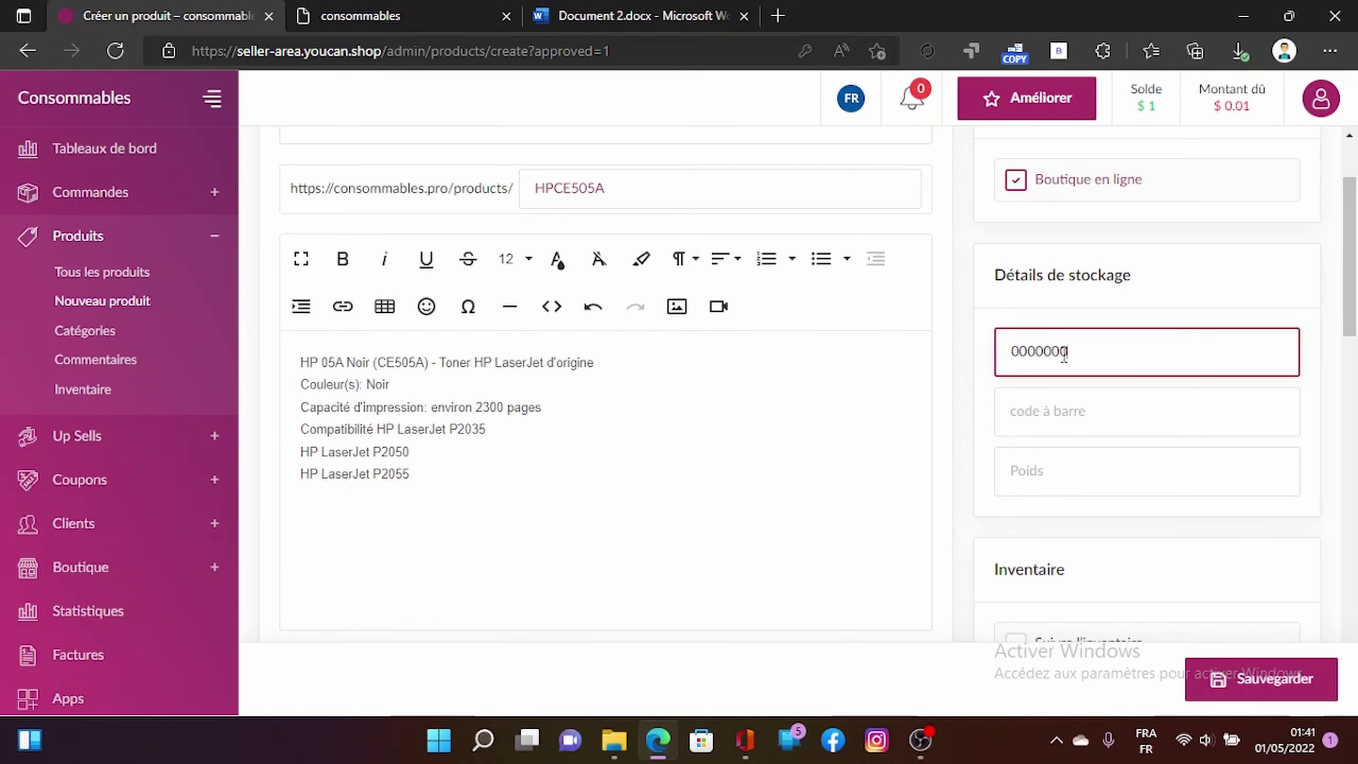
text(00009)
click(1072, 413)
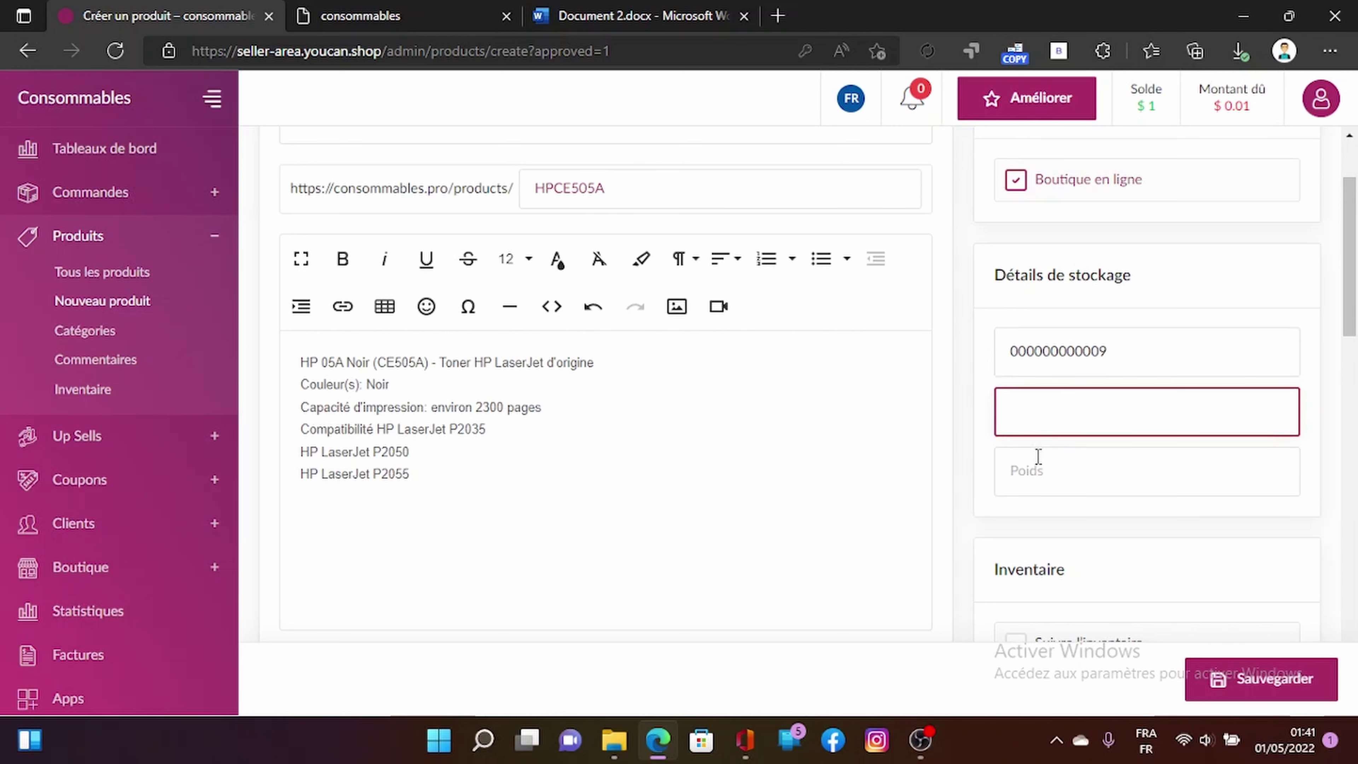
click(1060, 470)
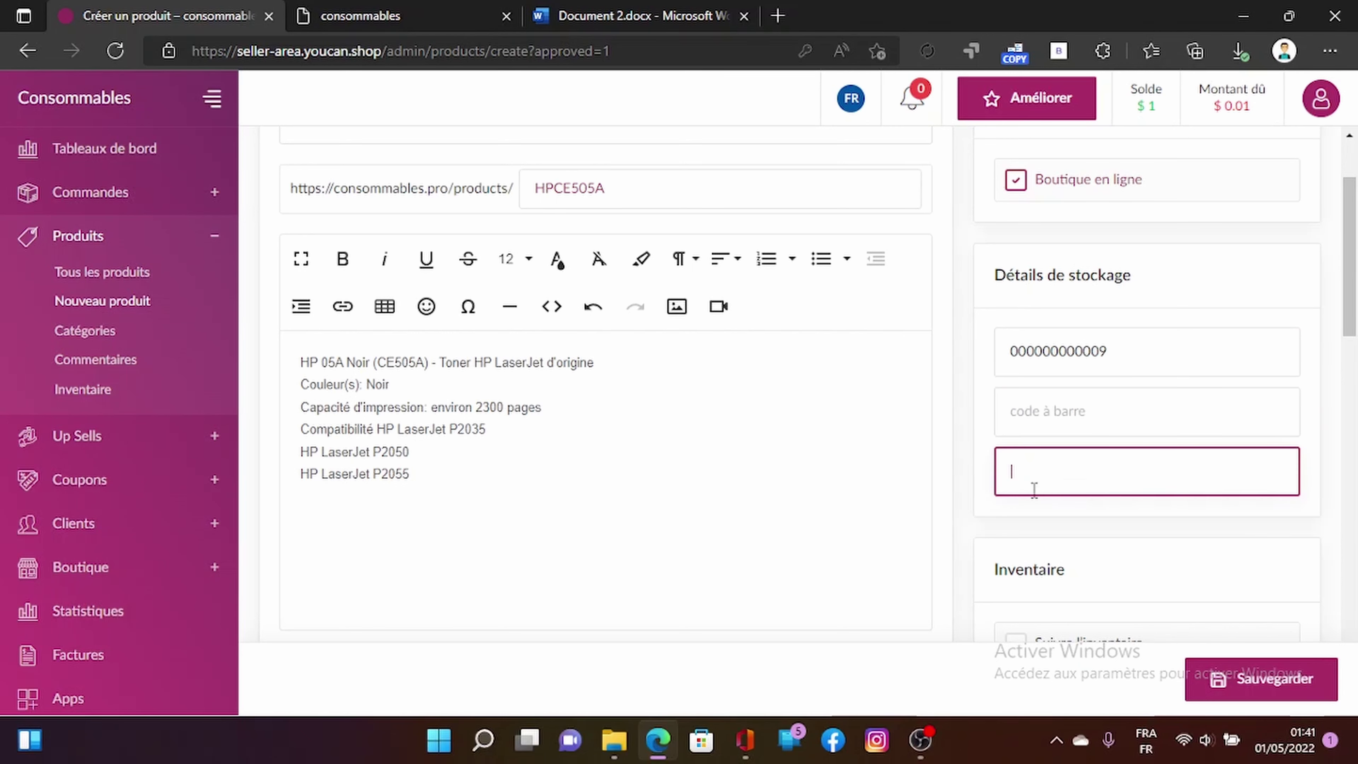
Enable inventory tracking for the product and set the stock quantity to 100.
scroll(1035, 491, down, 2)
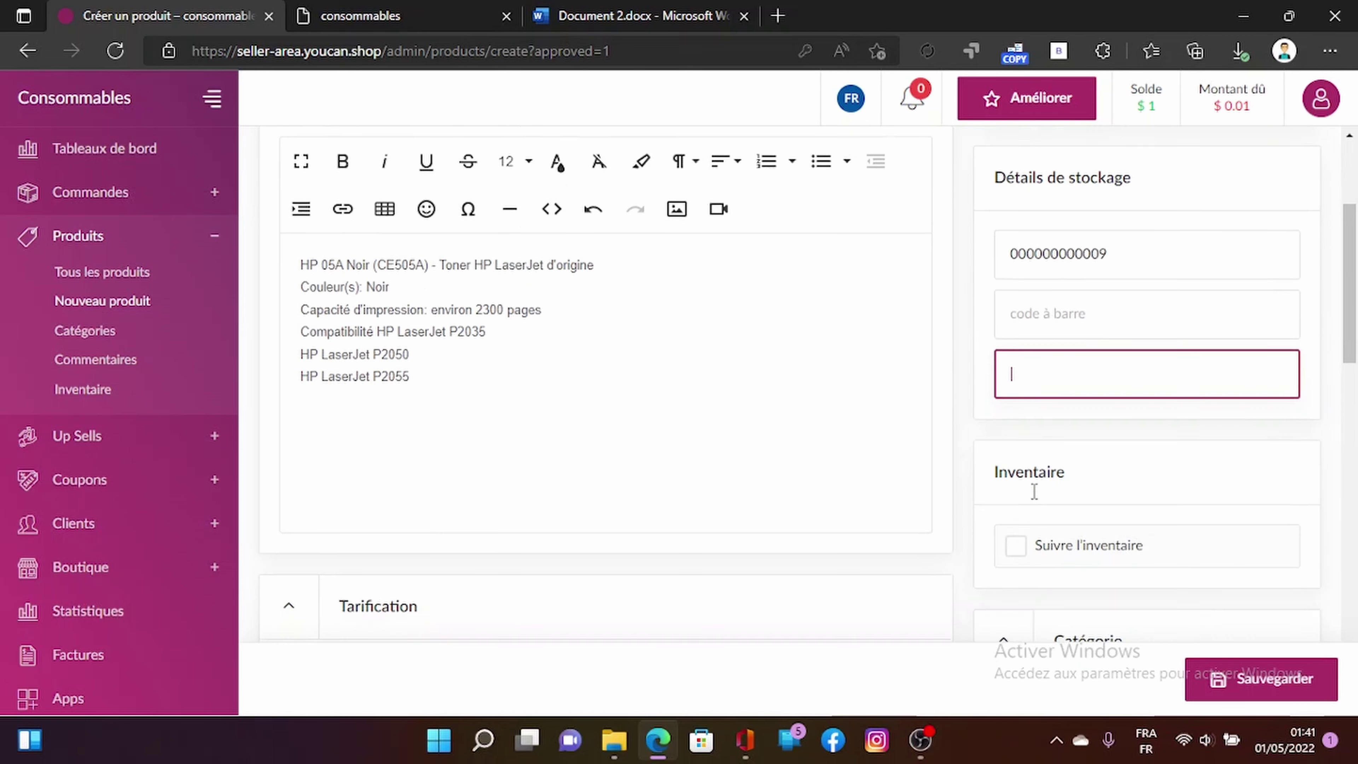
scroll(1034, 498, down, 1)
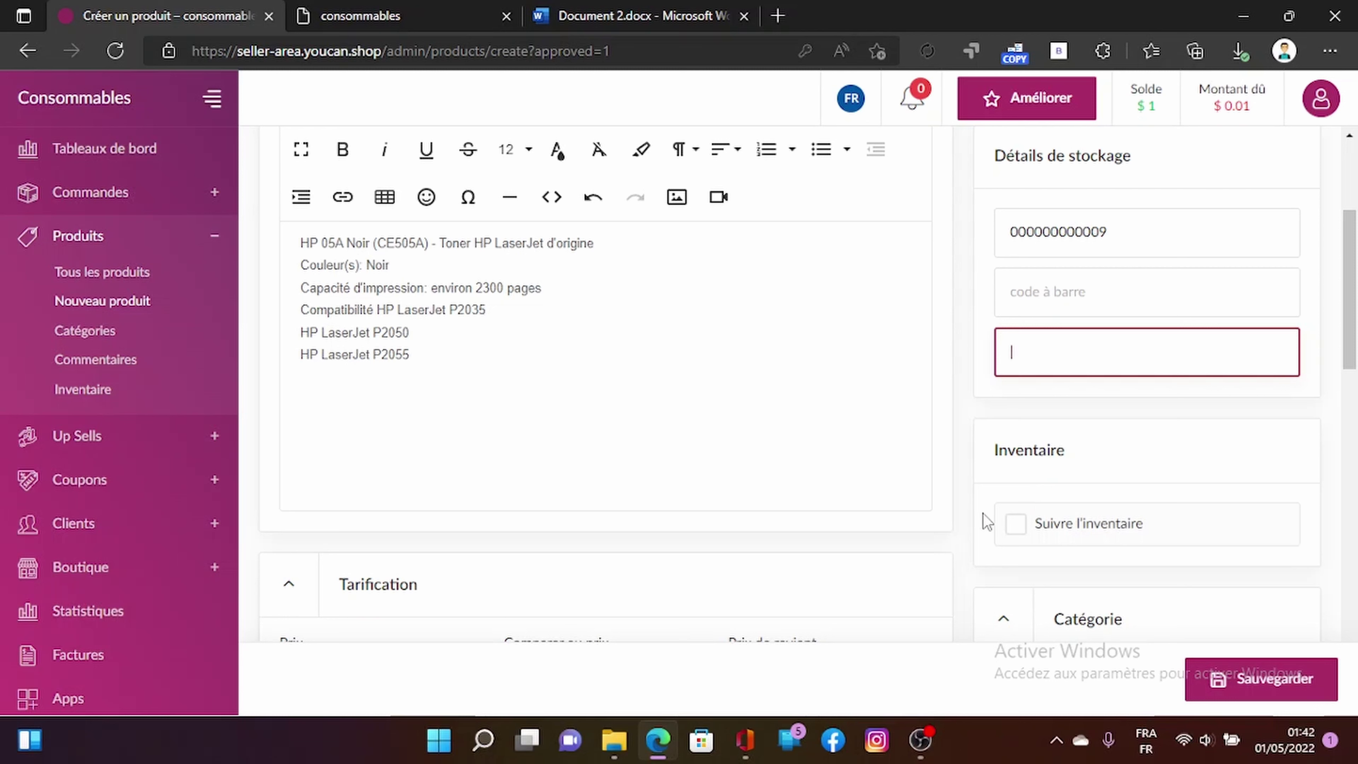
click(1017, 529)
scroll(1020, 535, down, 3)
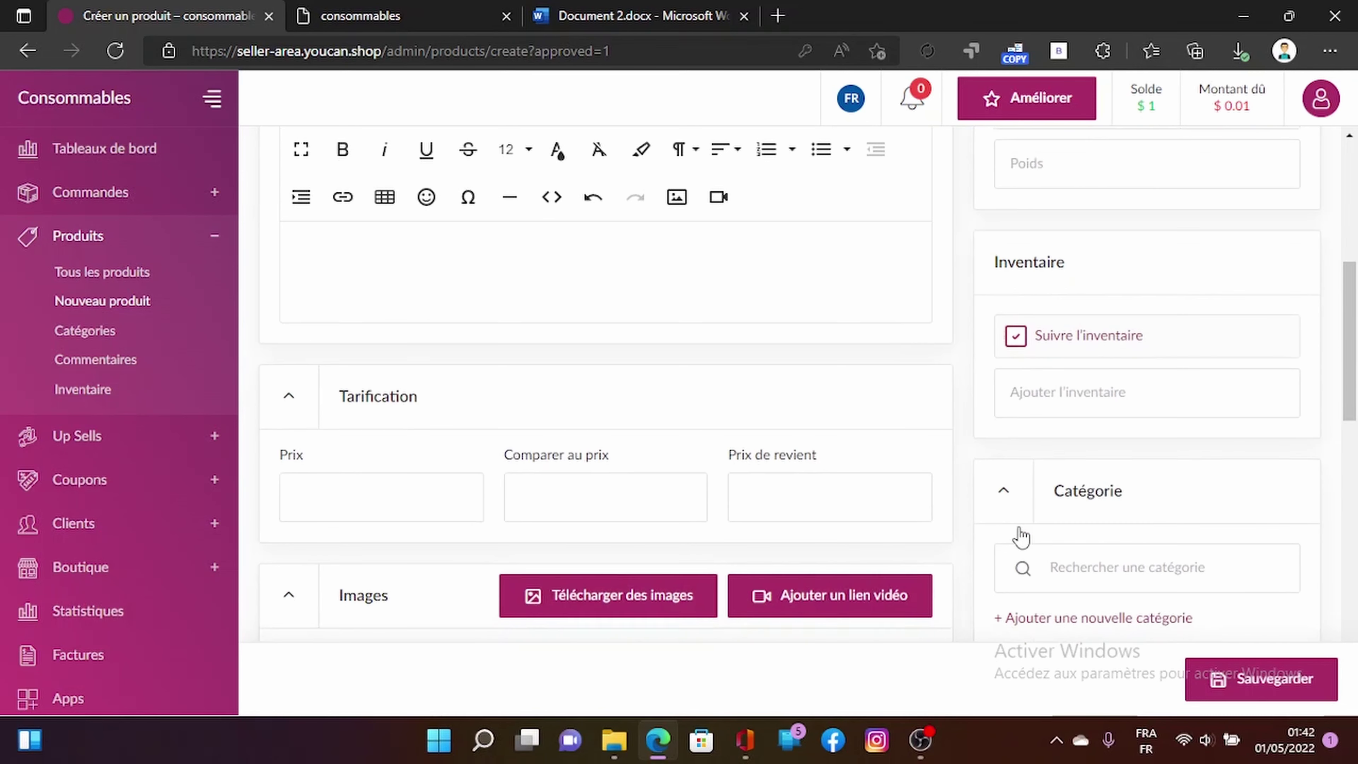
click(1054, 394)
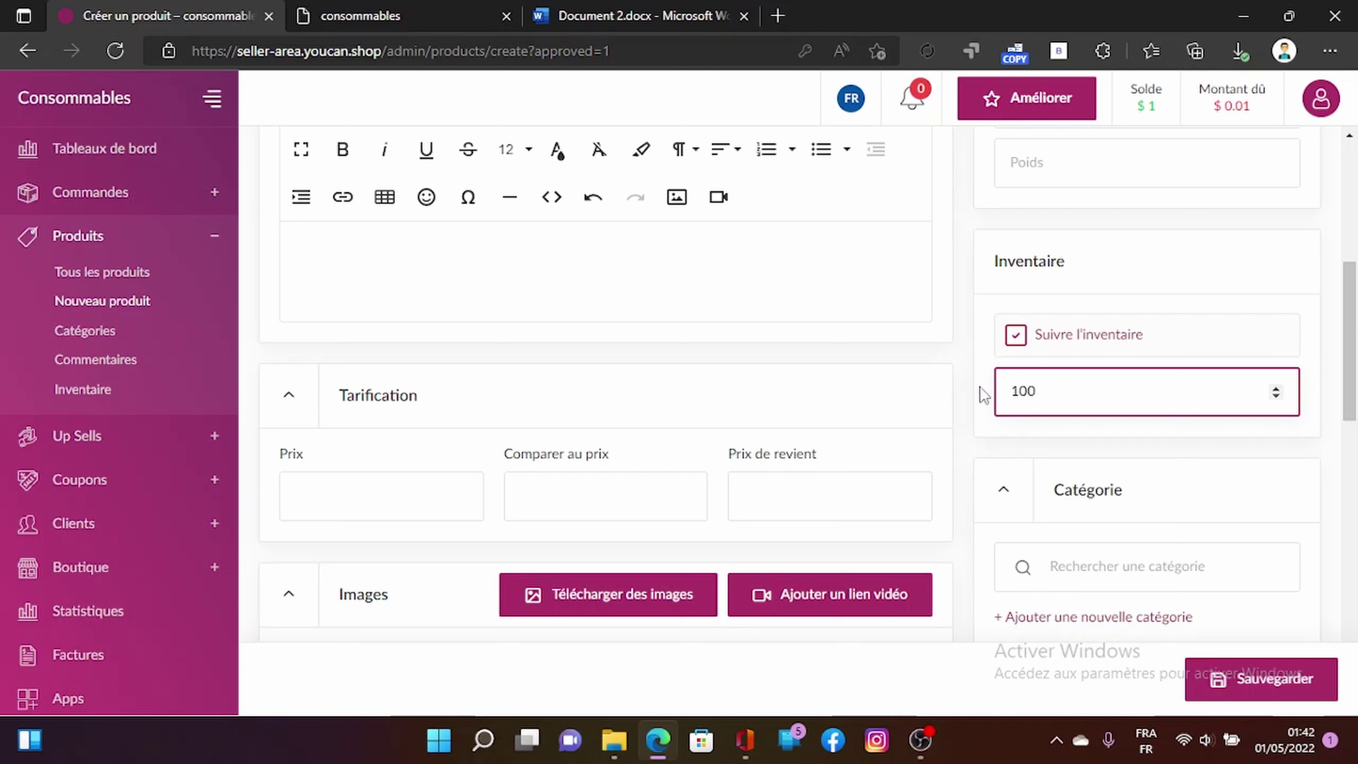
click(984, 396)
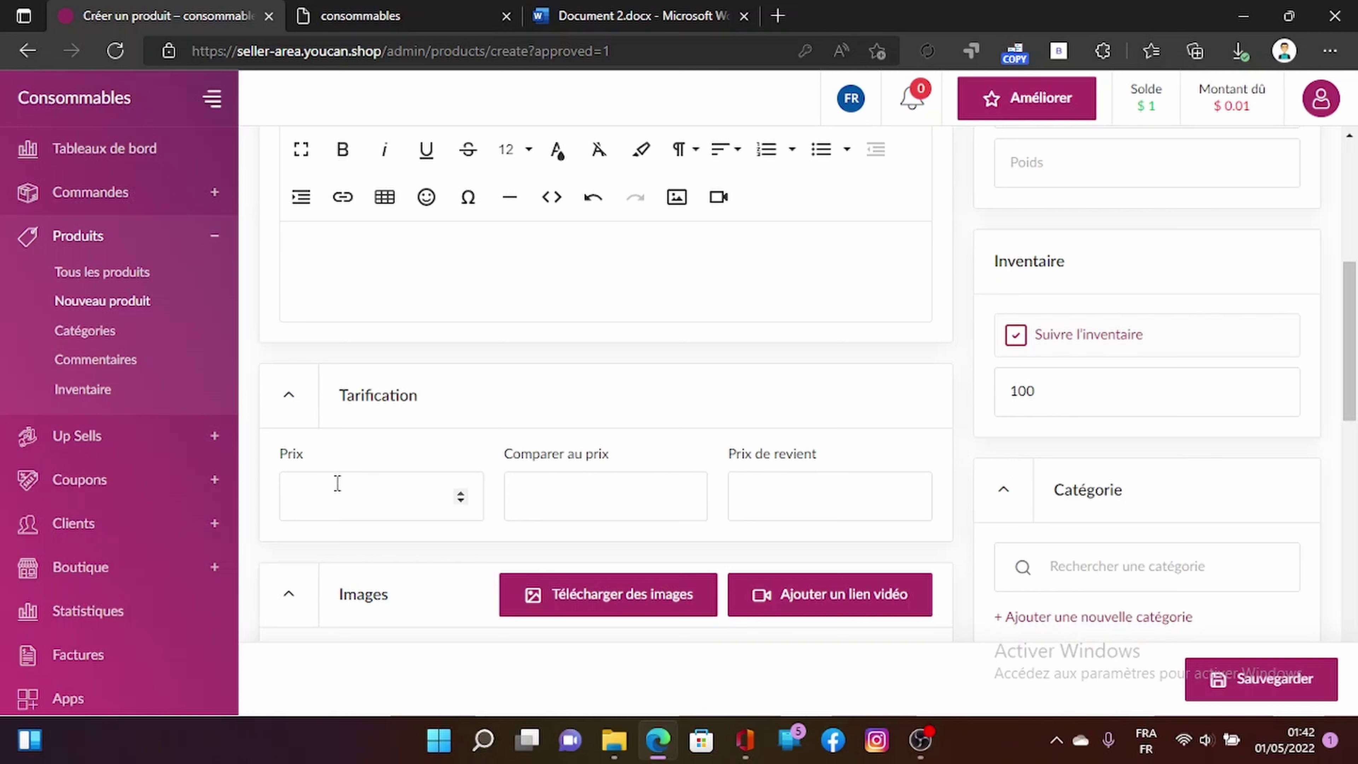
Set the product's price to 1300, the compare-at price to 1399 and the cost price to 1100.
click(326, 488)
text(1)
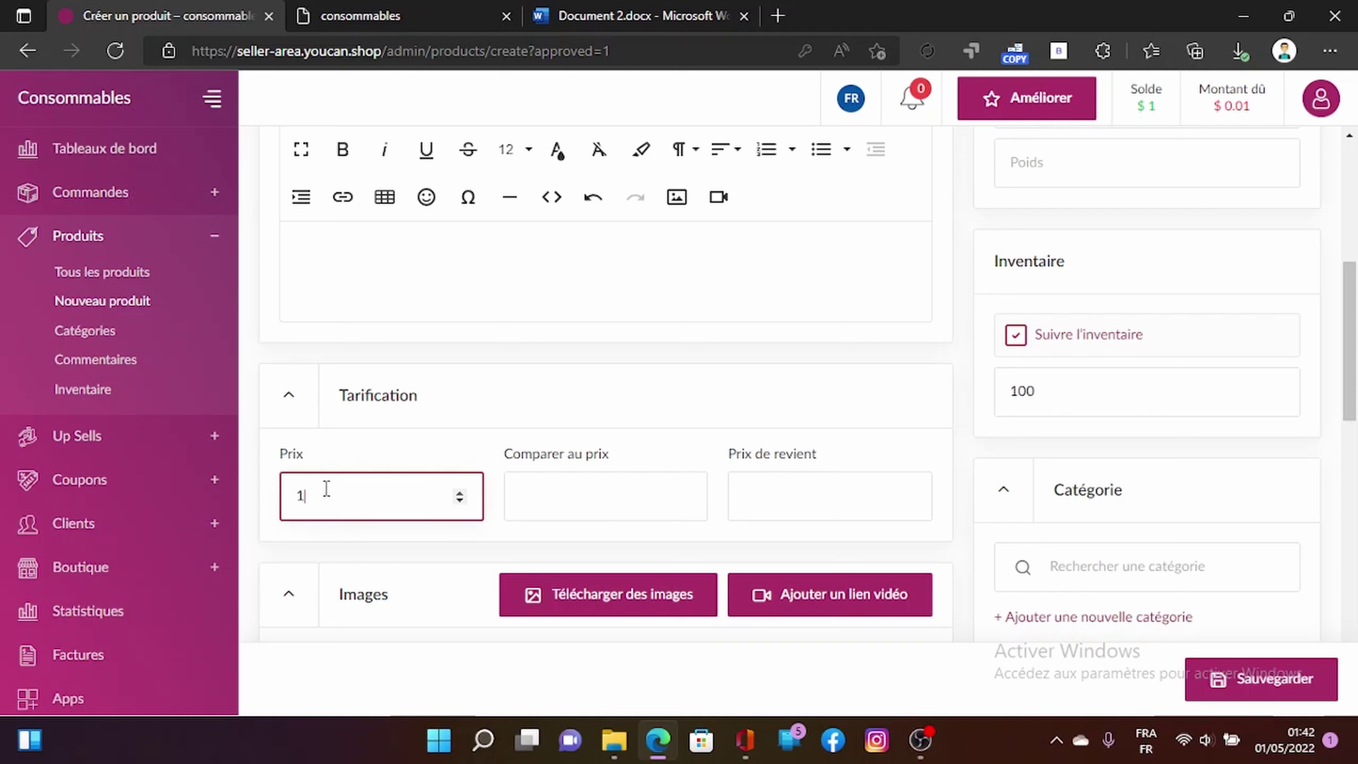
text(300)
click(608, 501)
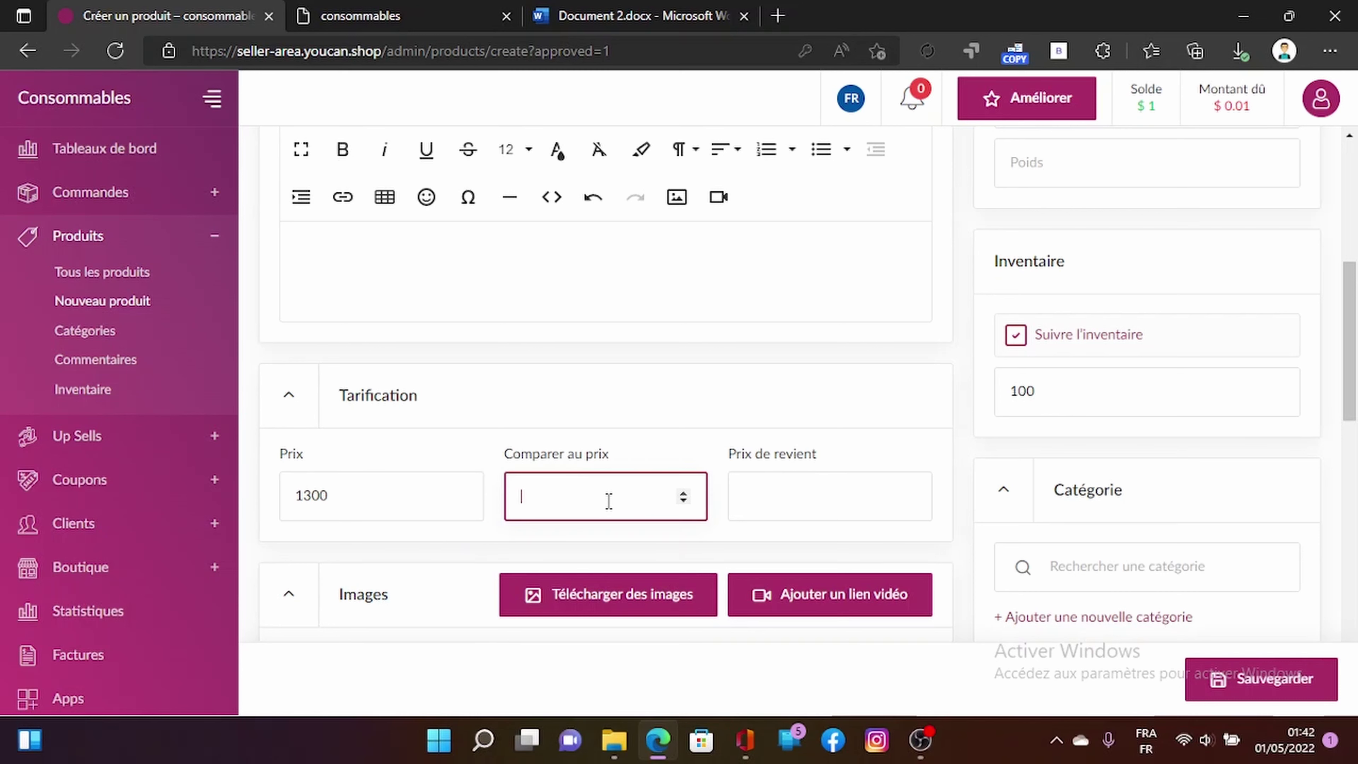
text(1399)
click(811, 491)
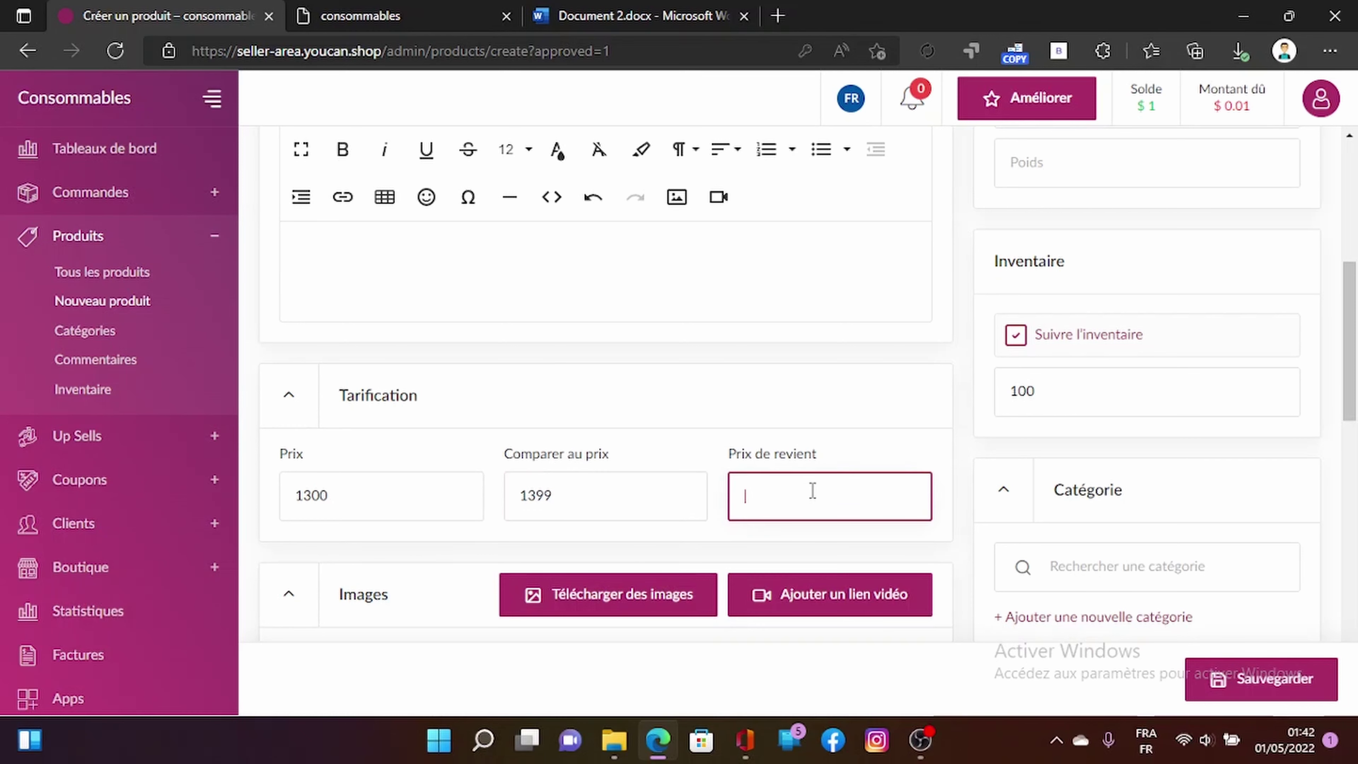
text(1100)
click(861, 448)
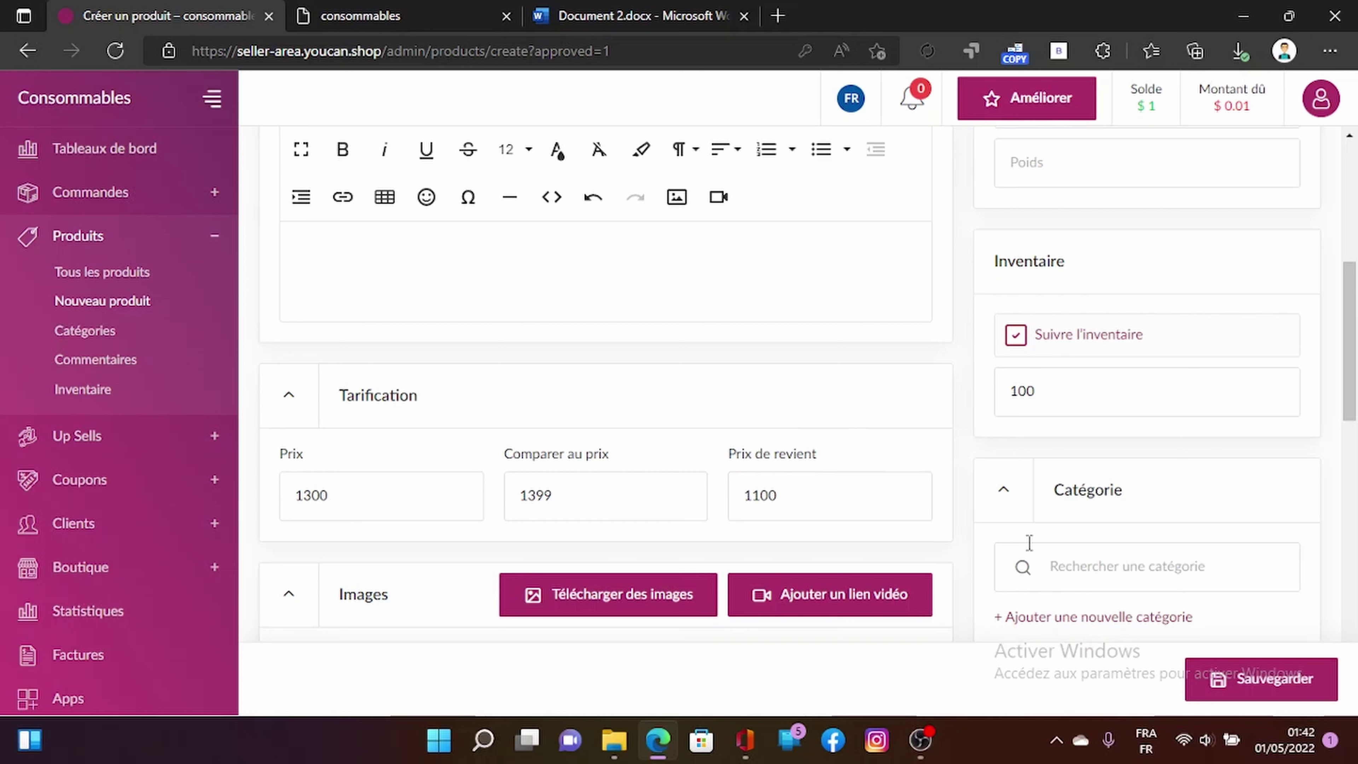
Assign the product to the category "Le Premier Classement".
click(1124, 570)
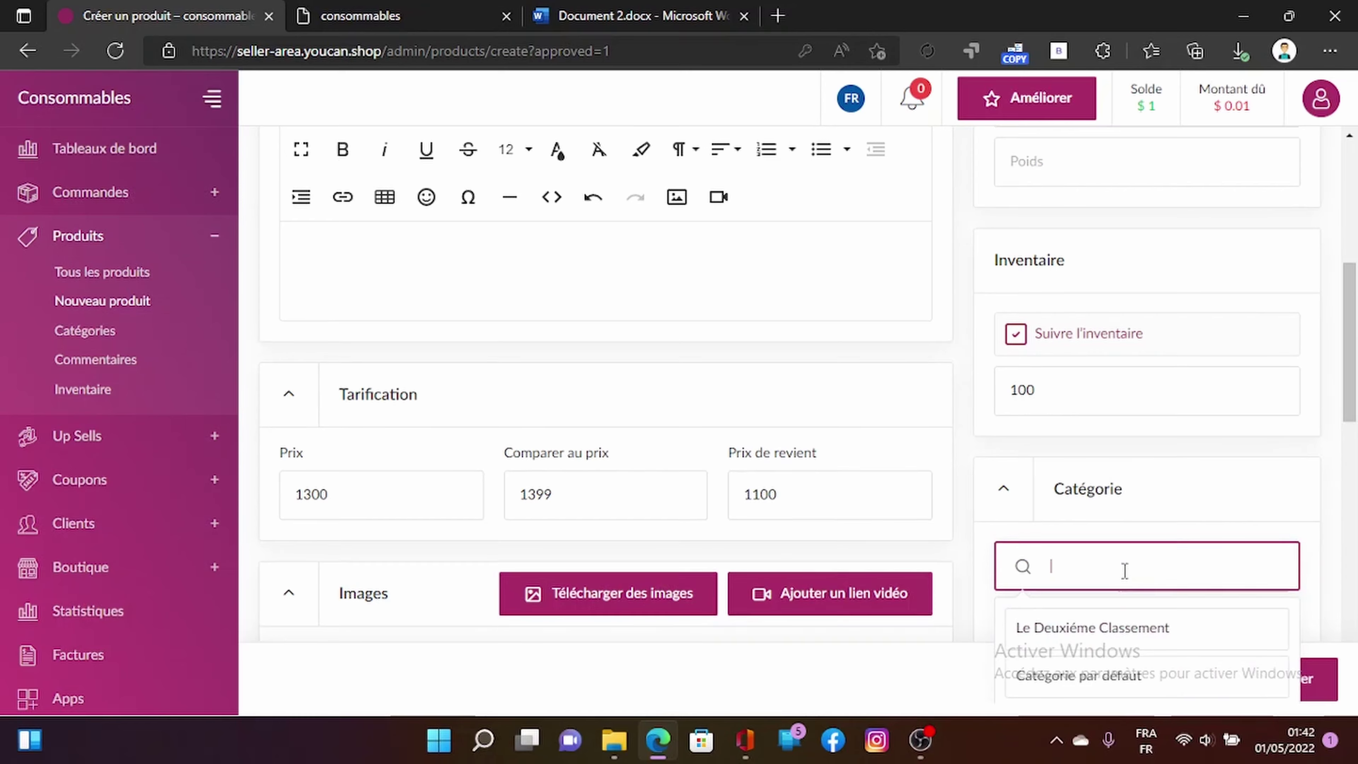
scroll(1122, 568, down, 3)
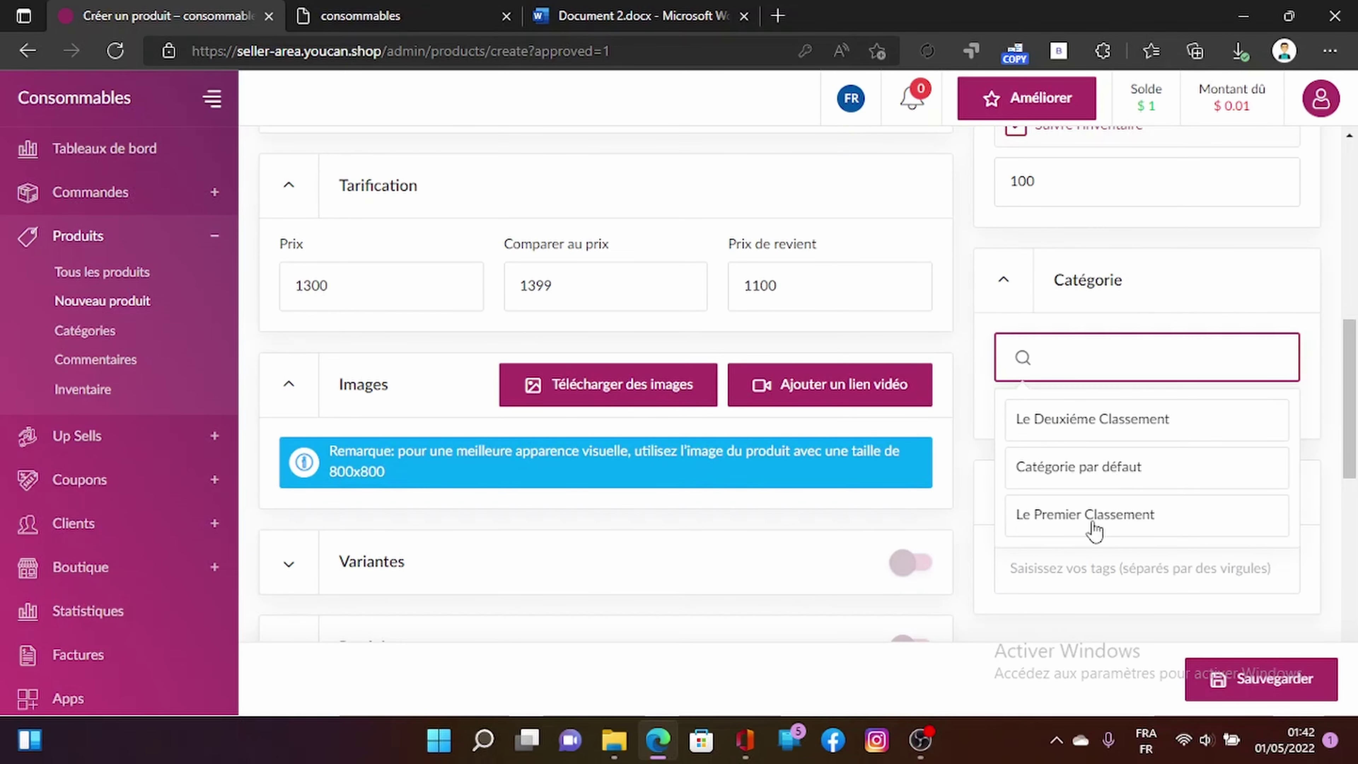
click(1125, 522)
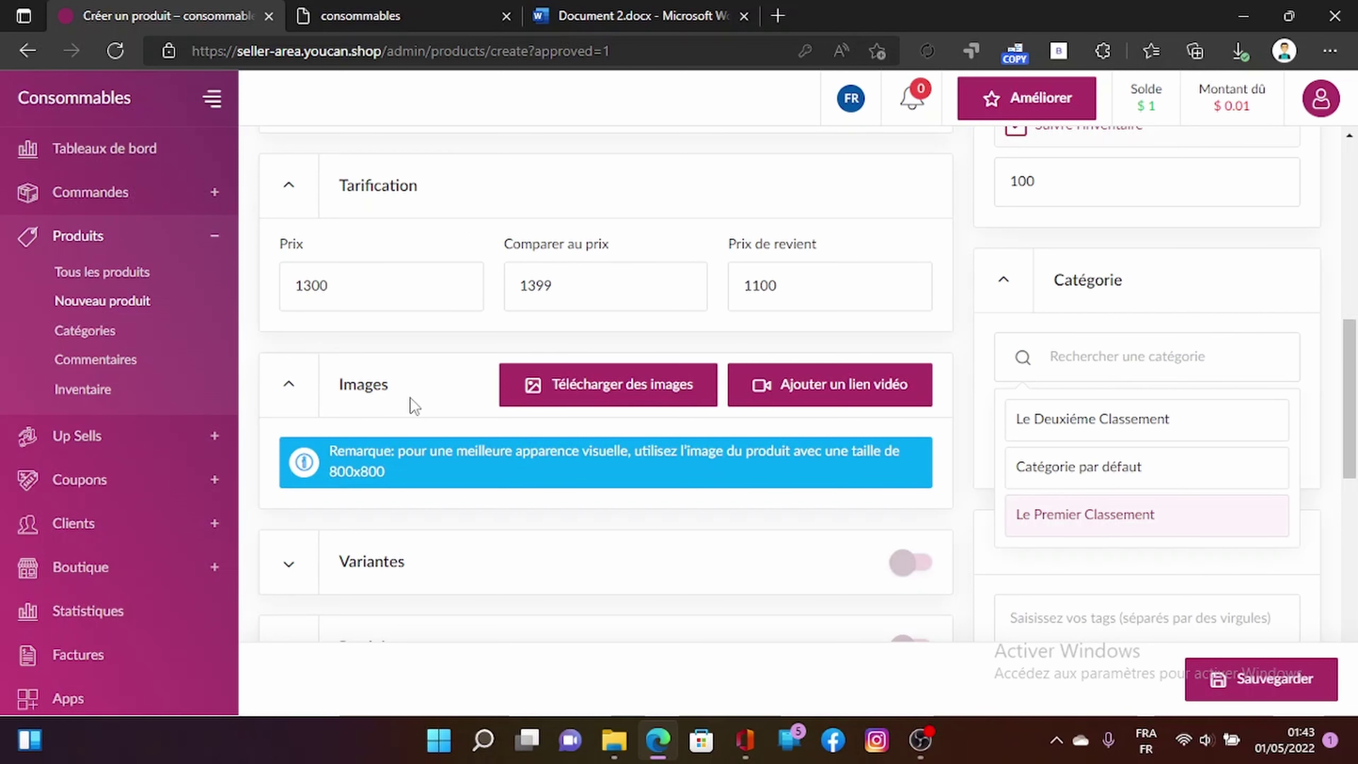
Upload the image file "hp" from the consommables folder as the product's picture.
click(601, 396)
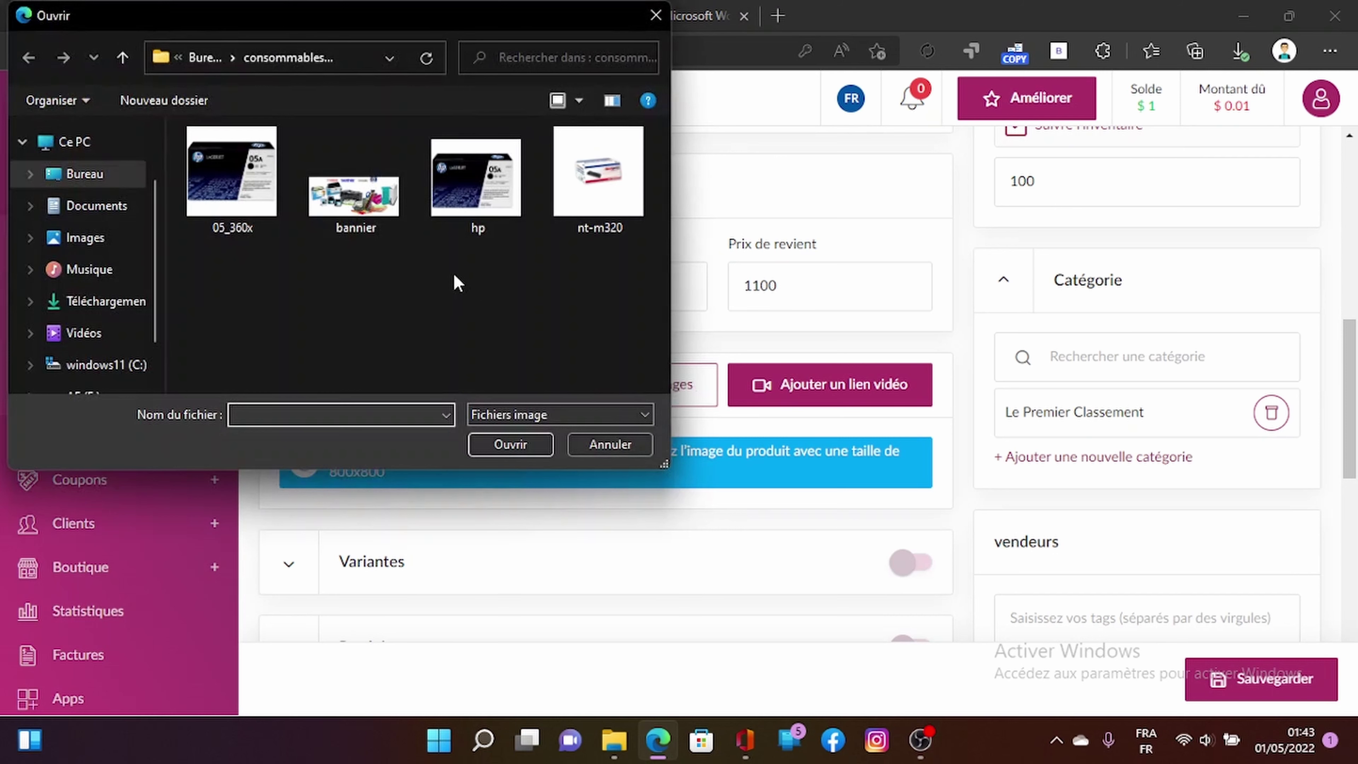
click(495, 185)
click(513, 445)
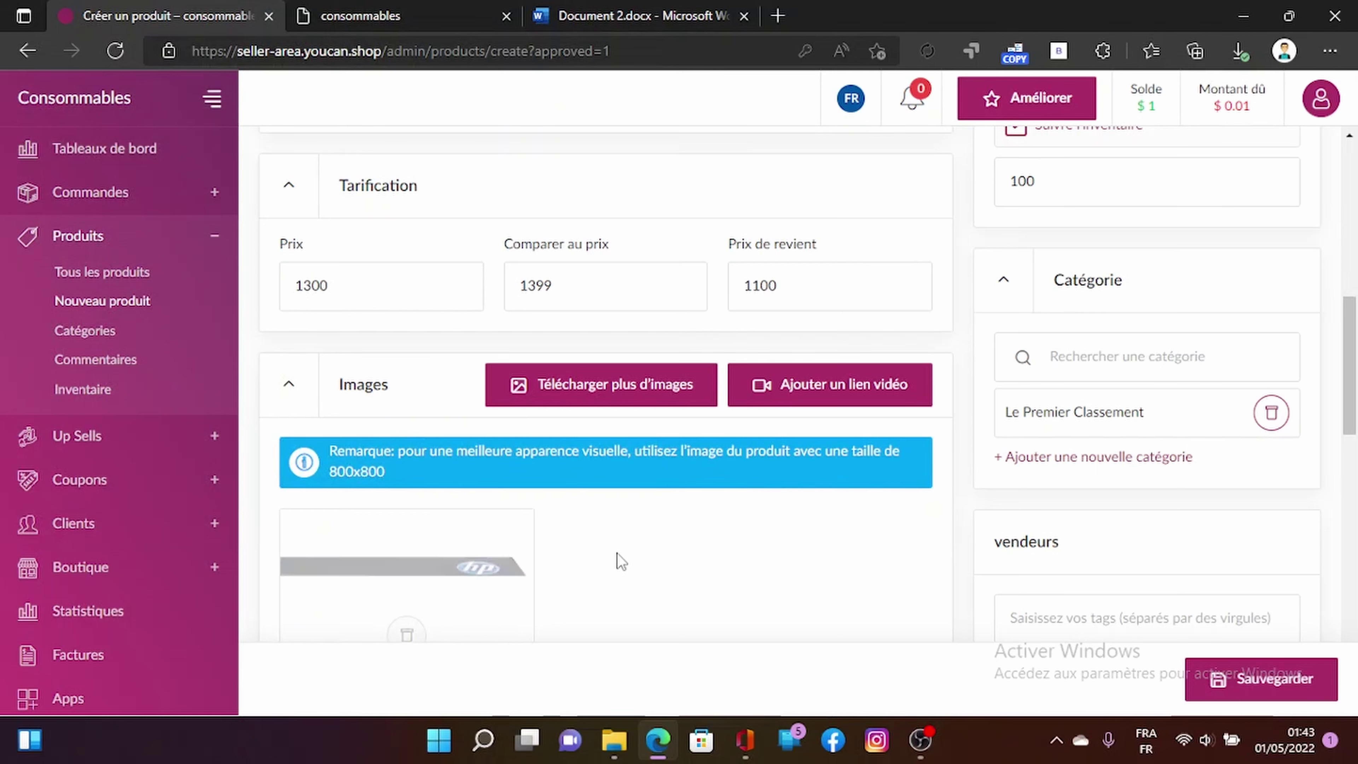
scroll(634, 572, down, 3)
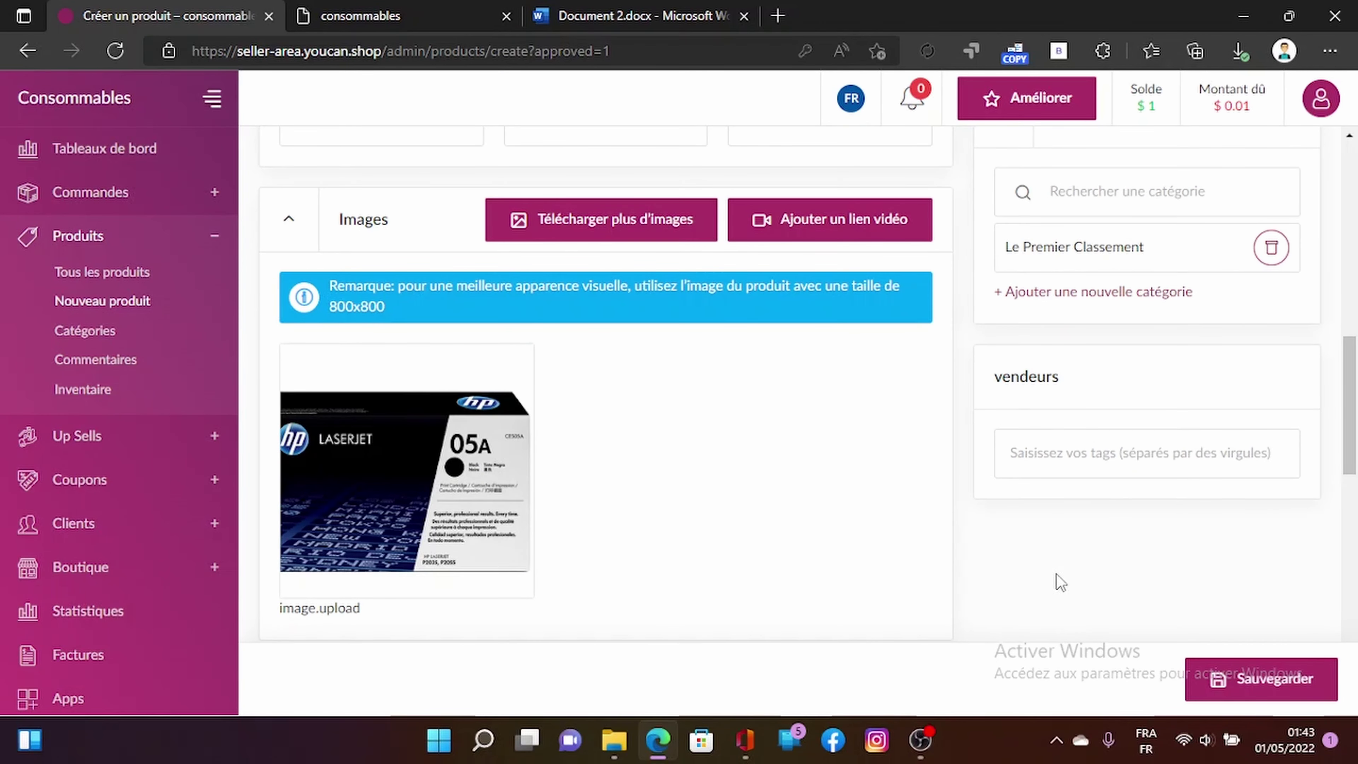
click(1229, 677)
Add Toner BESTPRINT /13300 Pages /Pour Epson AL-3200DN - M320DTN, CF226A (NT-CH226CJJ) and Q5949A/Q7553A as related products.
scroll(1014, 555, down, 3)
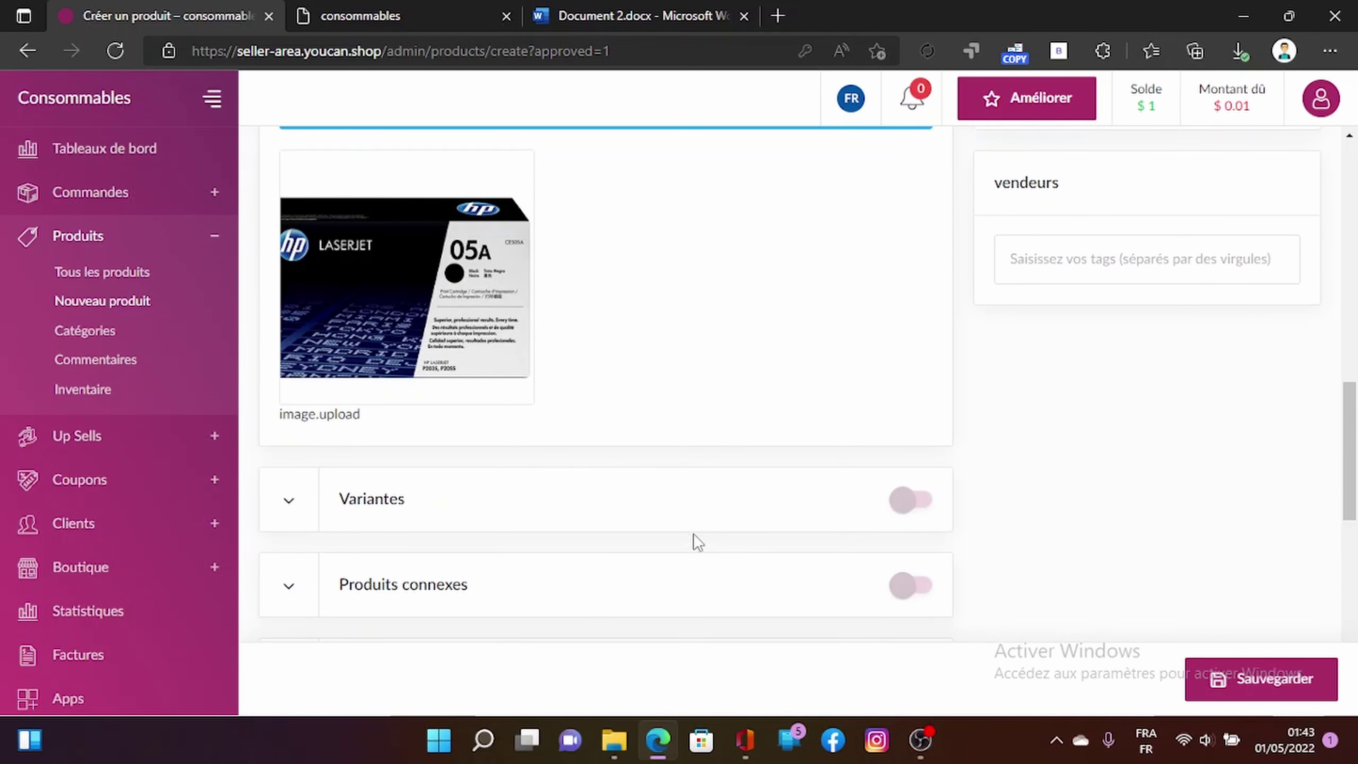
scroll(694, 540, down, 3)
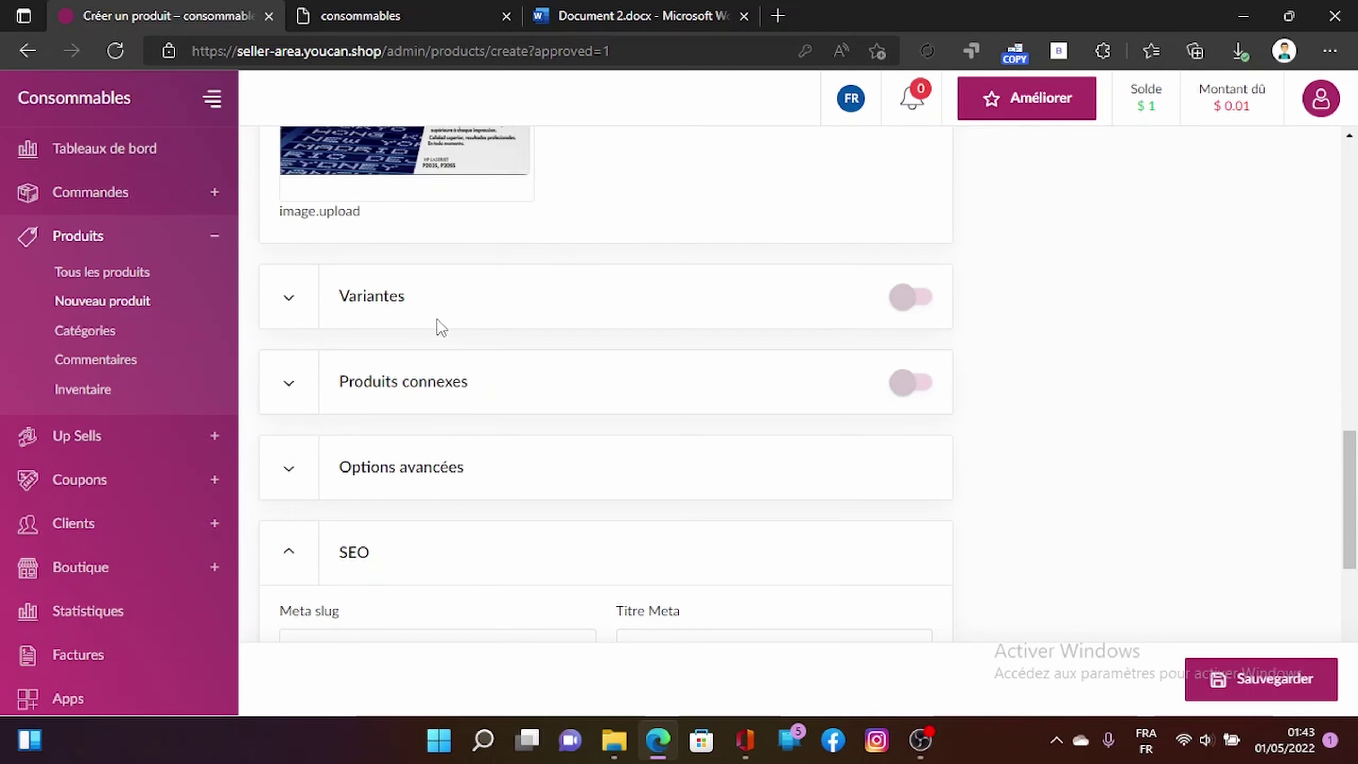
click(457, 176)
click(290, 384)
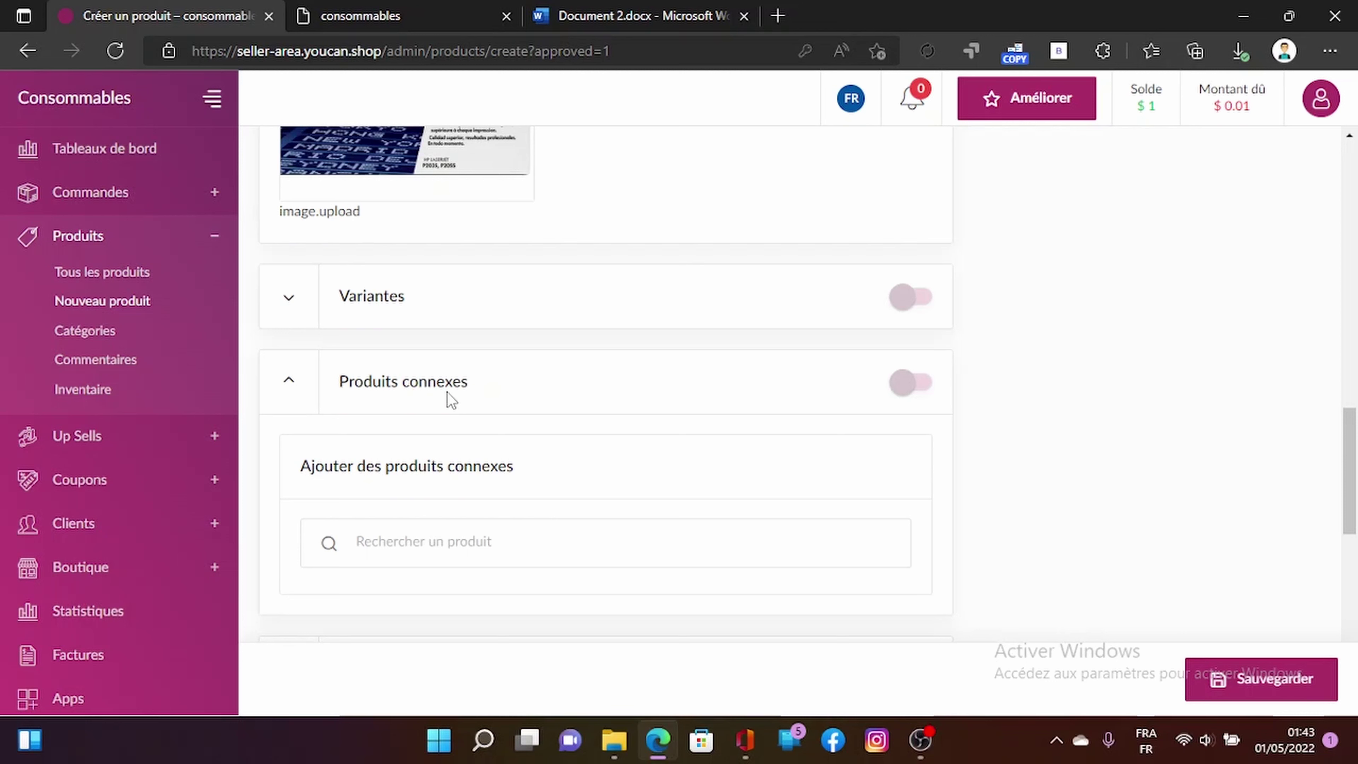
click(404, 553)
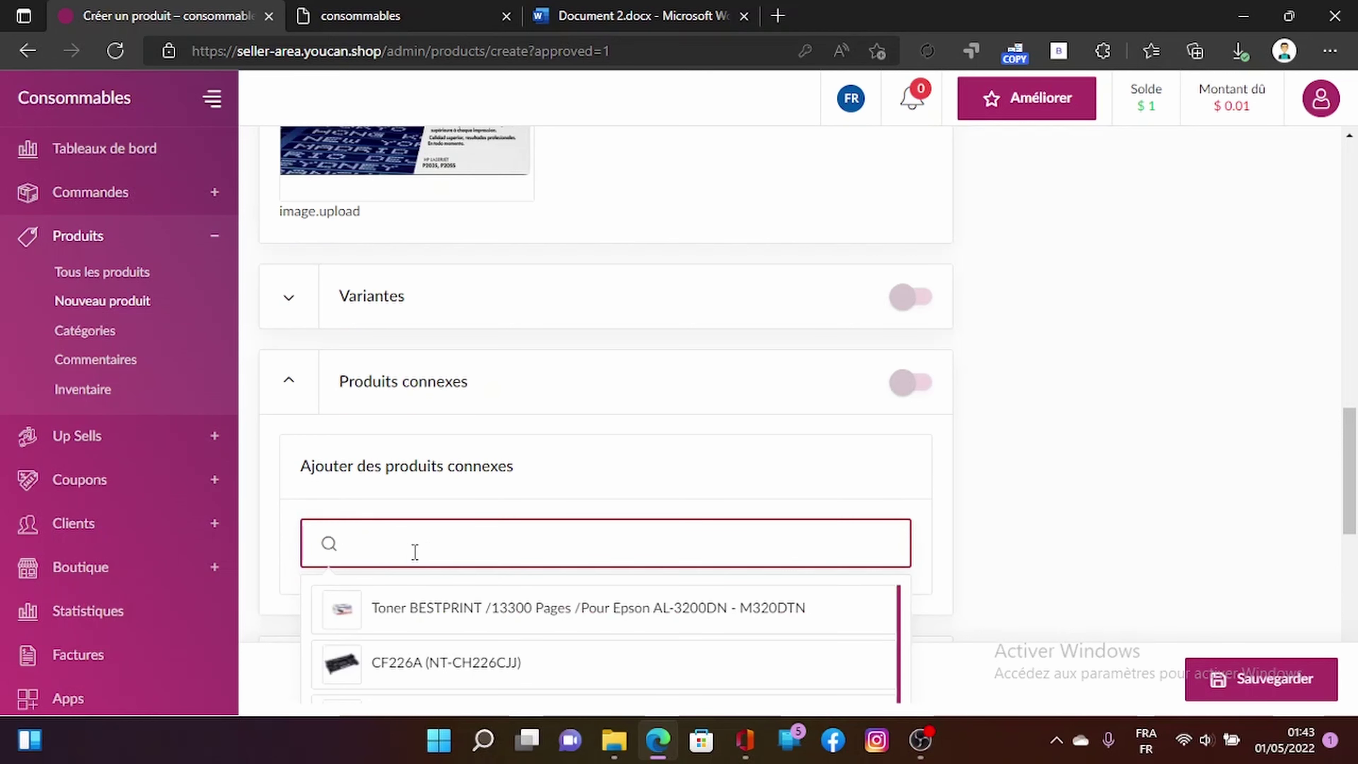
scroll(427, 551, down, 1)
click(448, 554)
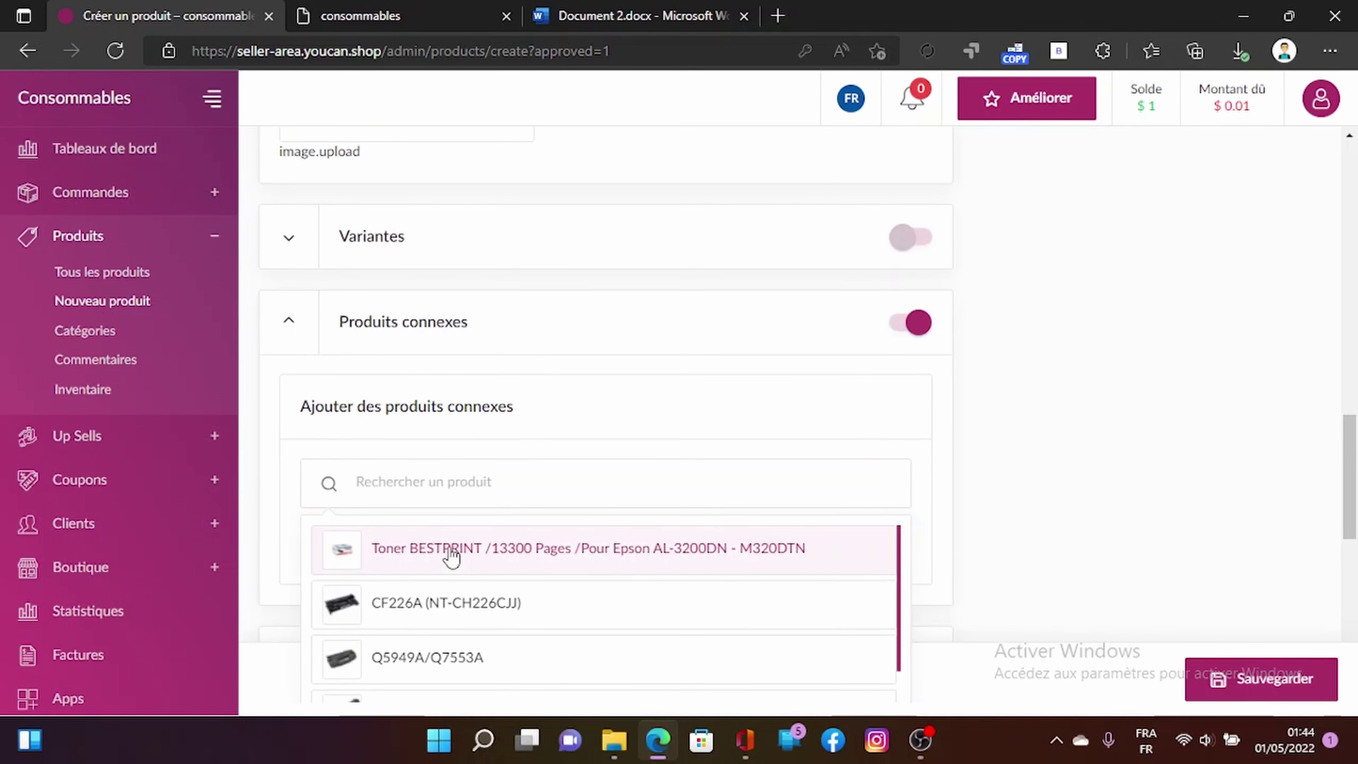
click(428, 612)
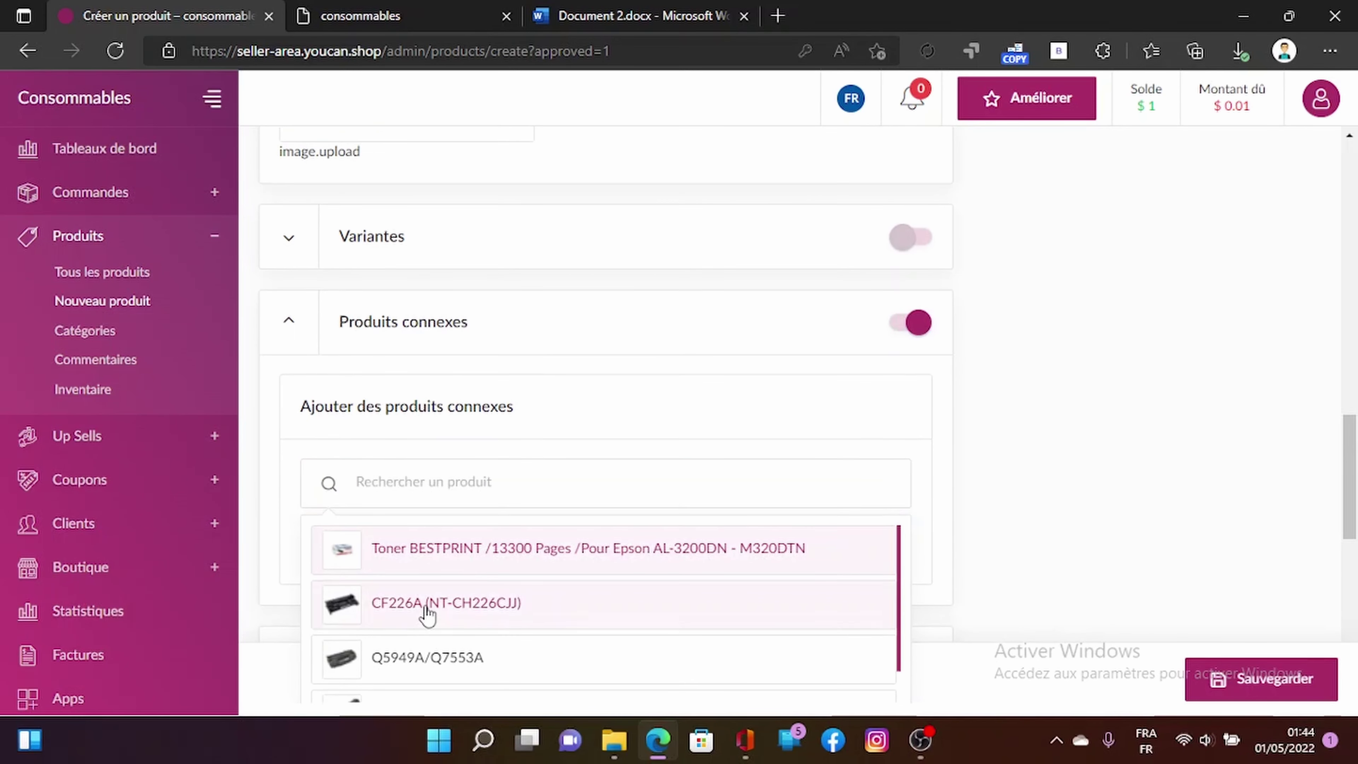
click(424, 659)
click(992, 388)
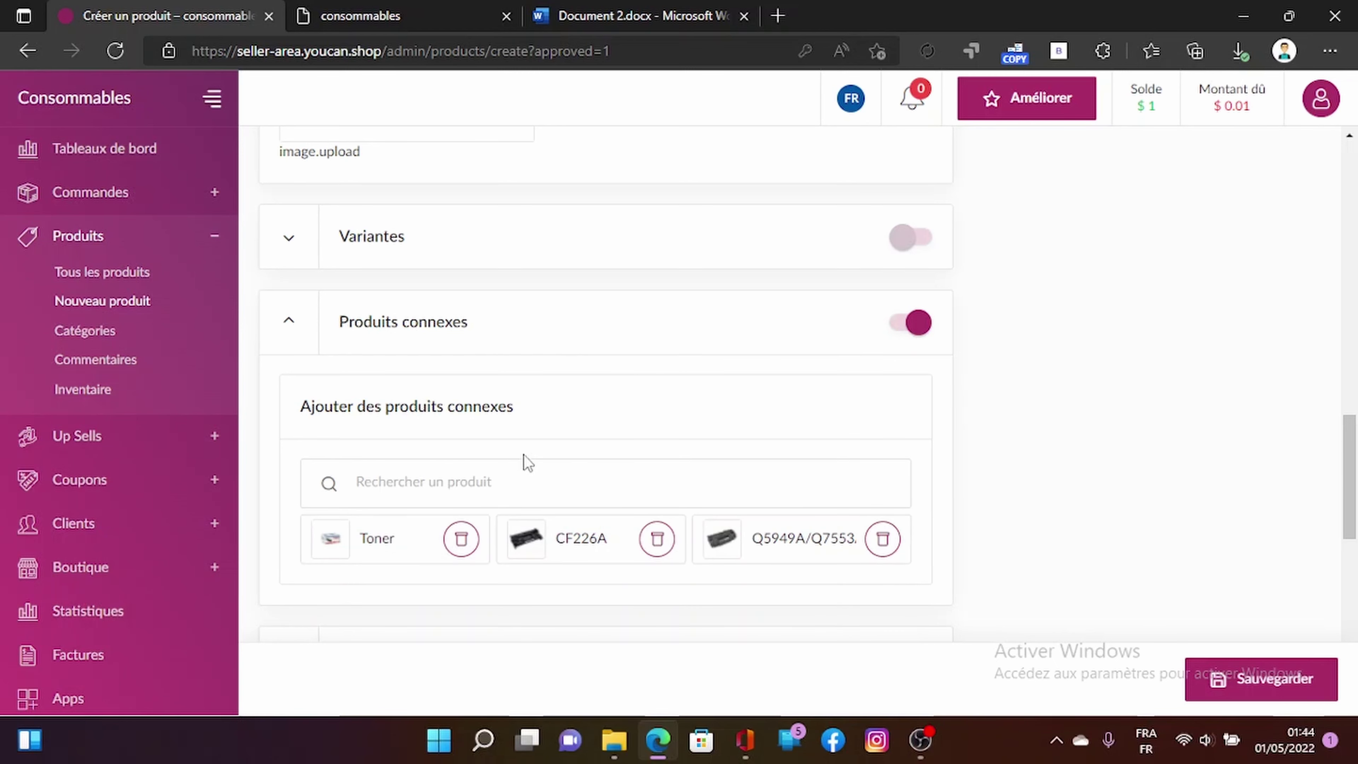
Set the product's SEO meta title to HP, leave the meta description and image empty, and save the product.
scroll(605, 593, down, 4)
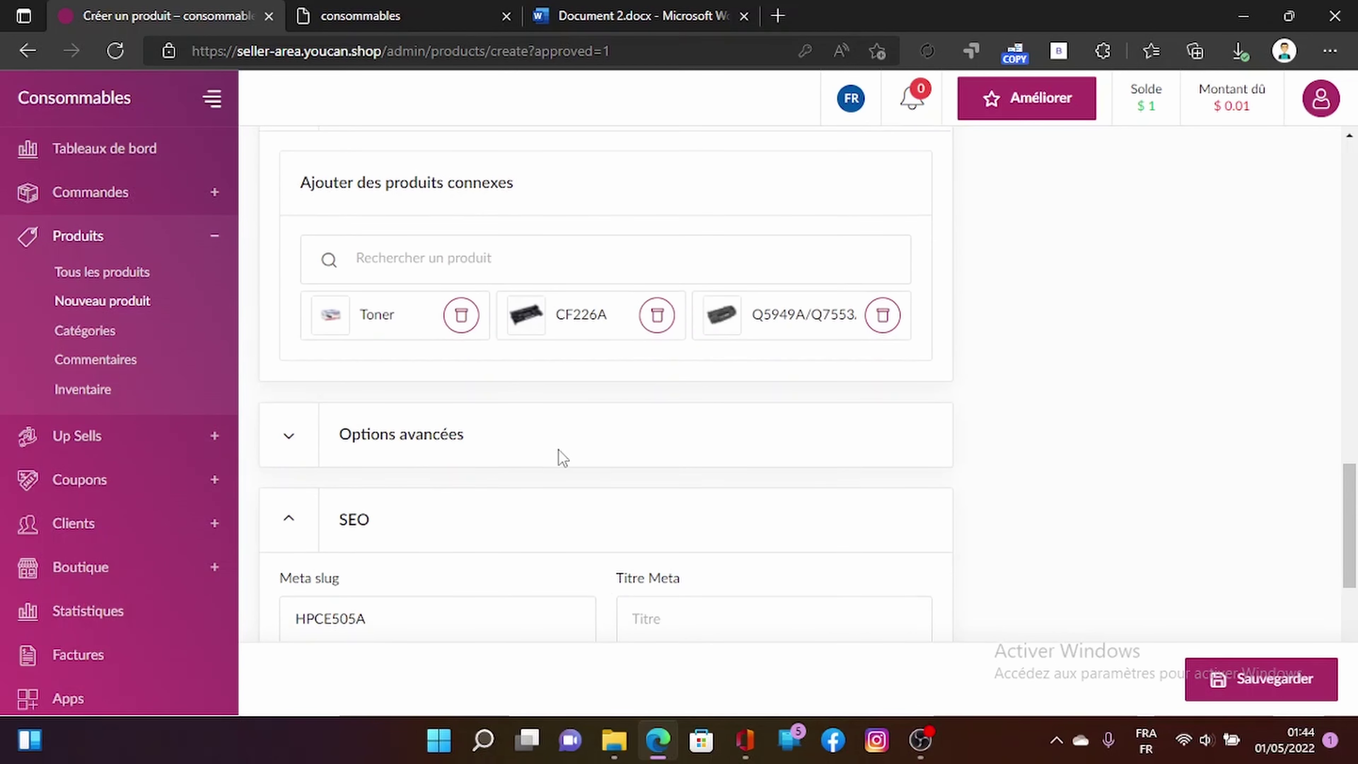
scroll(420, 582, down, 2)
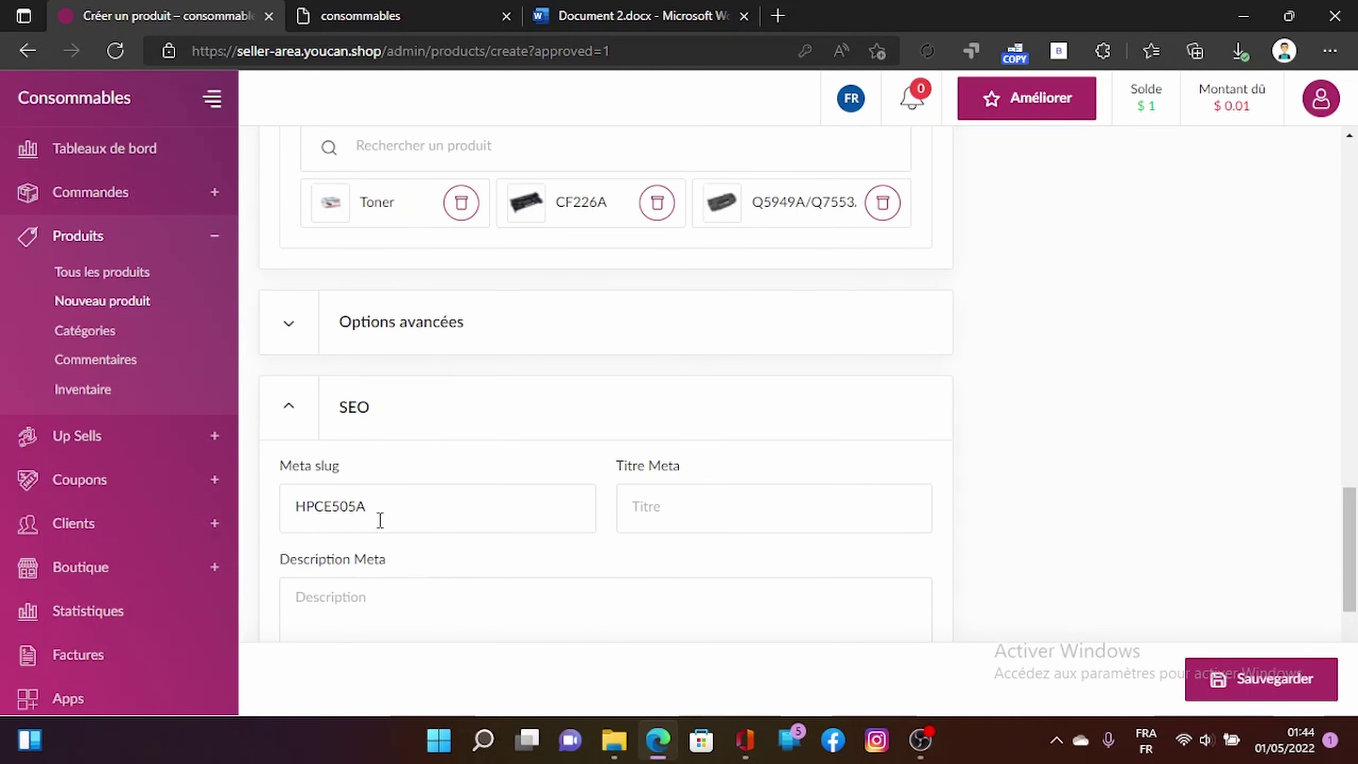
click(398, 504)
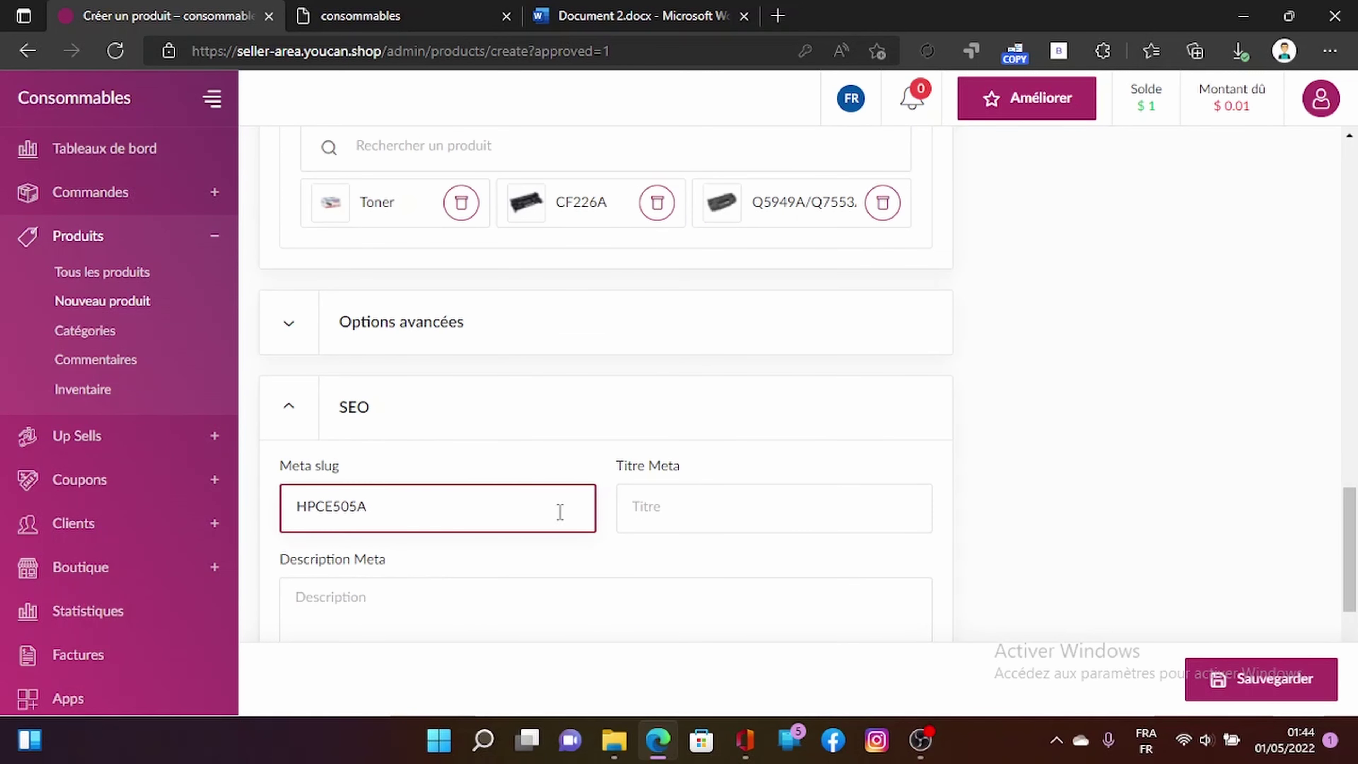
click(684, 511)
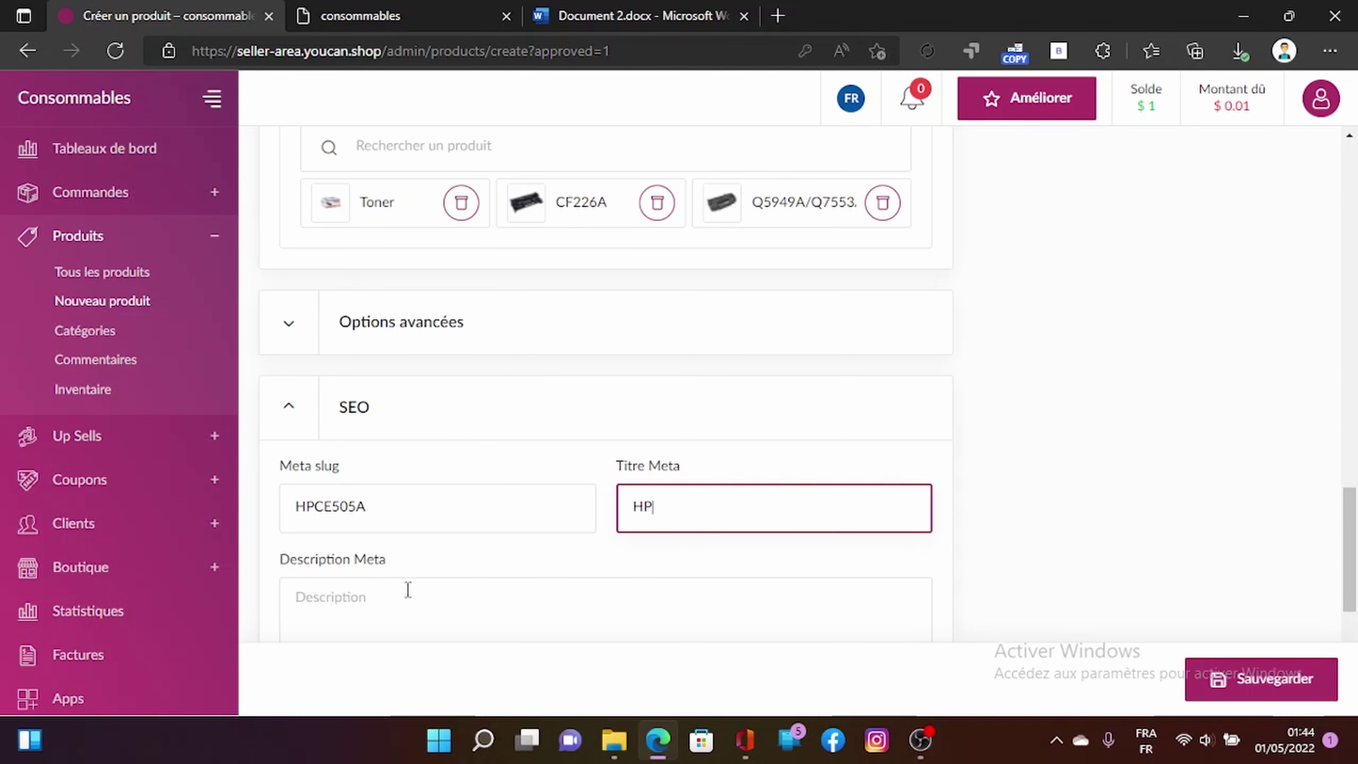
click(382, 596)
scroll(381, 598, down, 3)
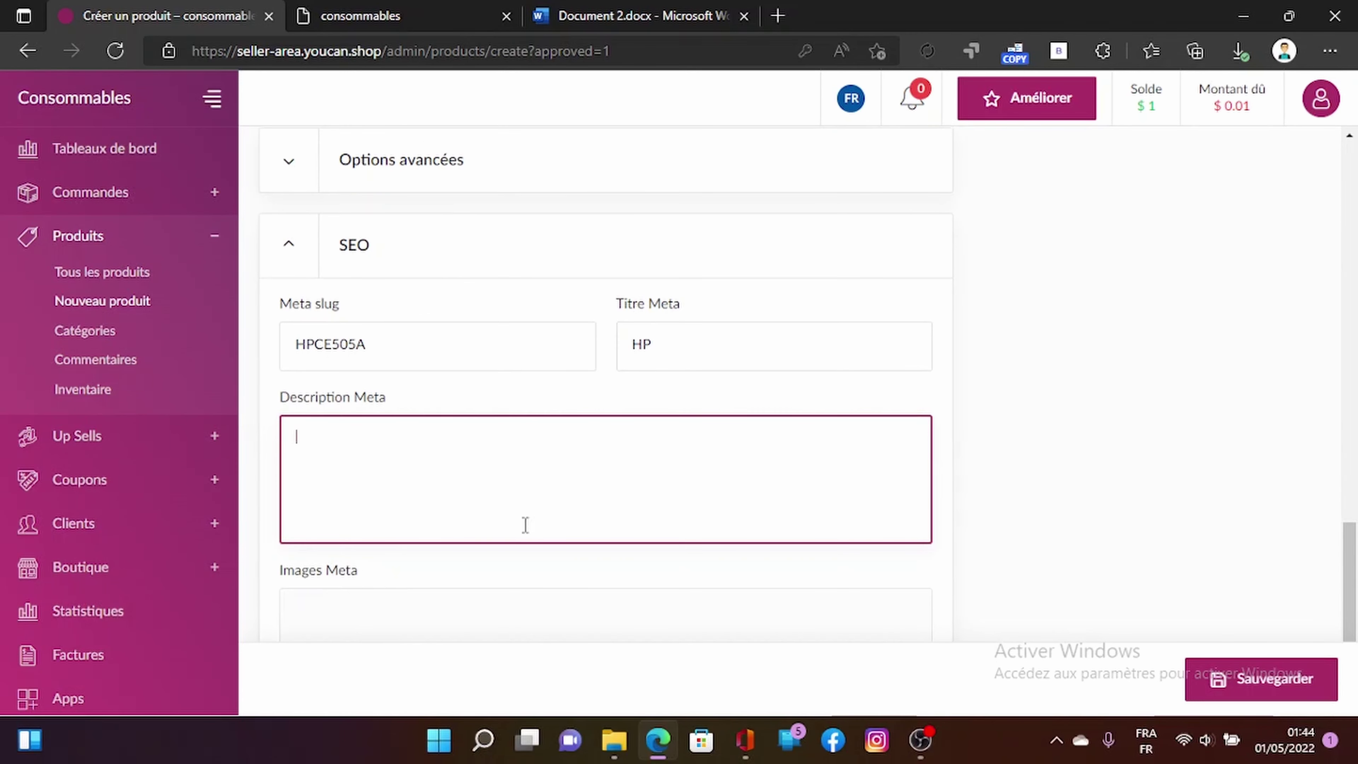
scroll(447, 526, down, 3)
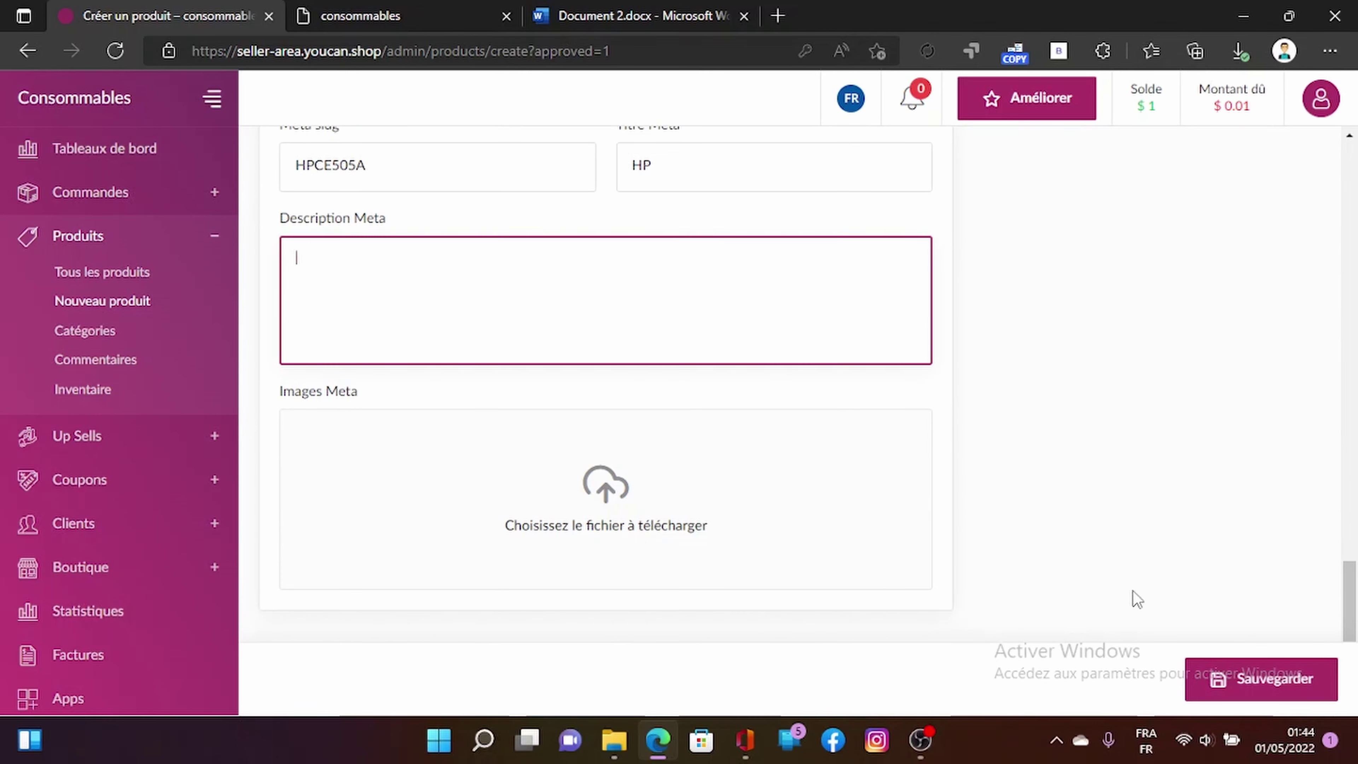
scroll(1221, 621, up, 4)
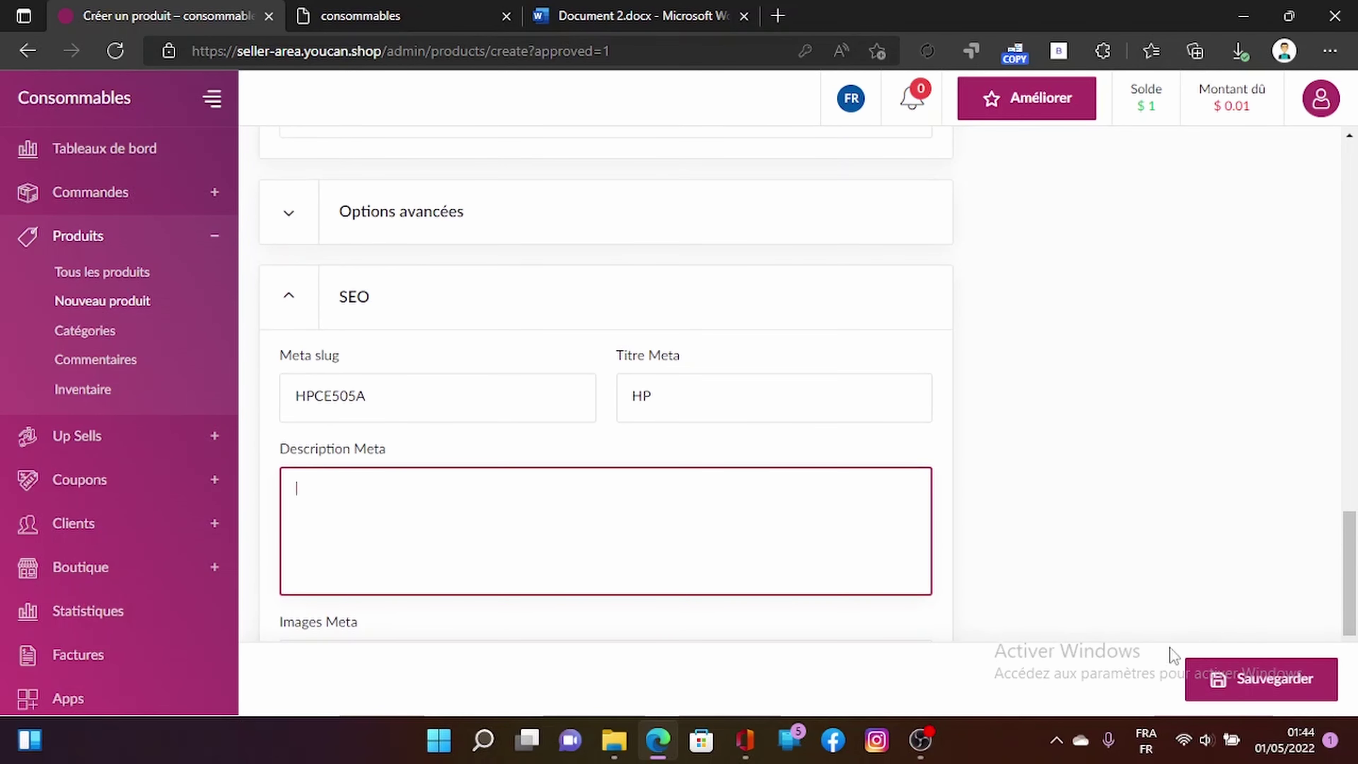
click(1280, 681)
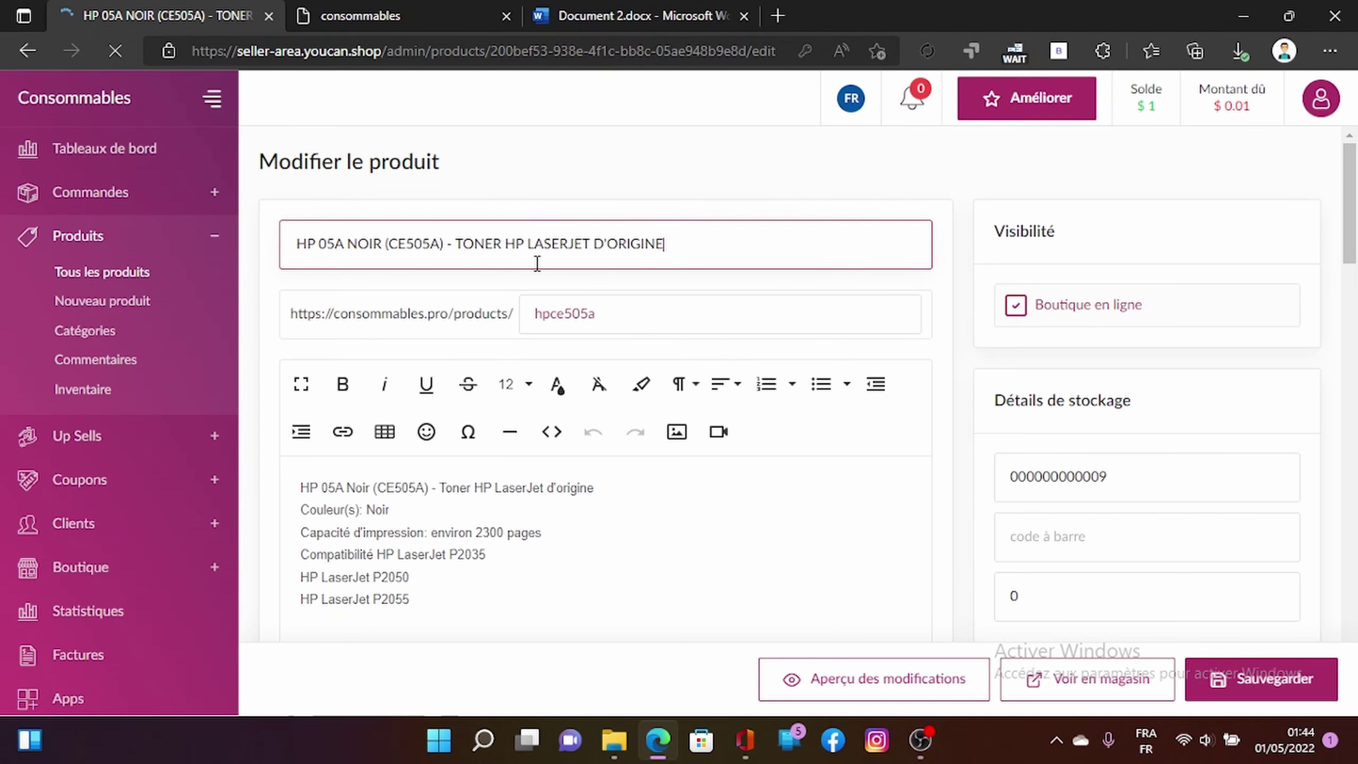
Switch to the consommables storefront, reload its home page and open the HP 05A NOIR (CE505A) toner listing.
click(358, 12)
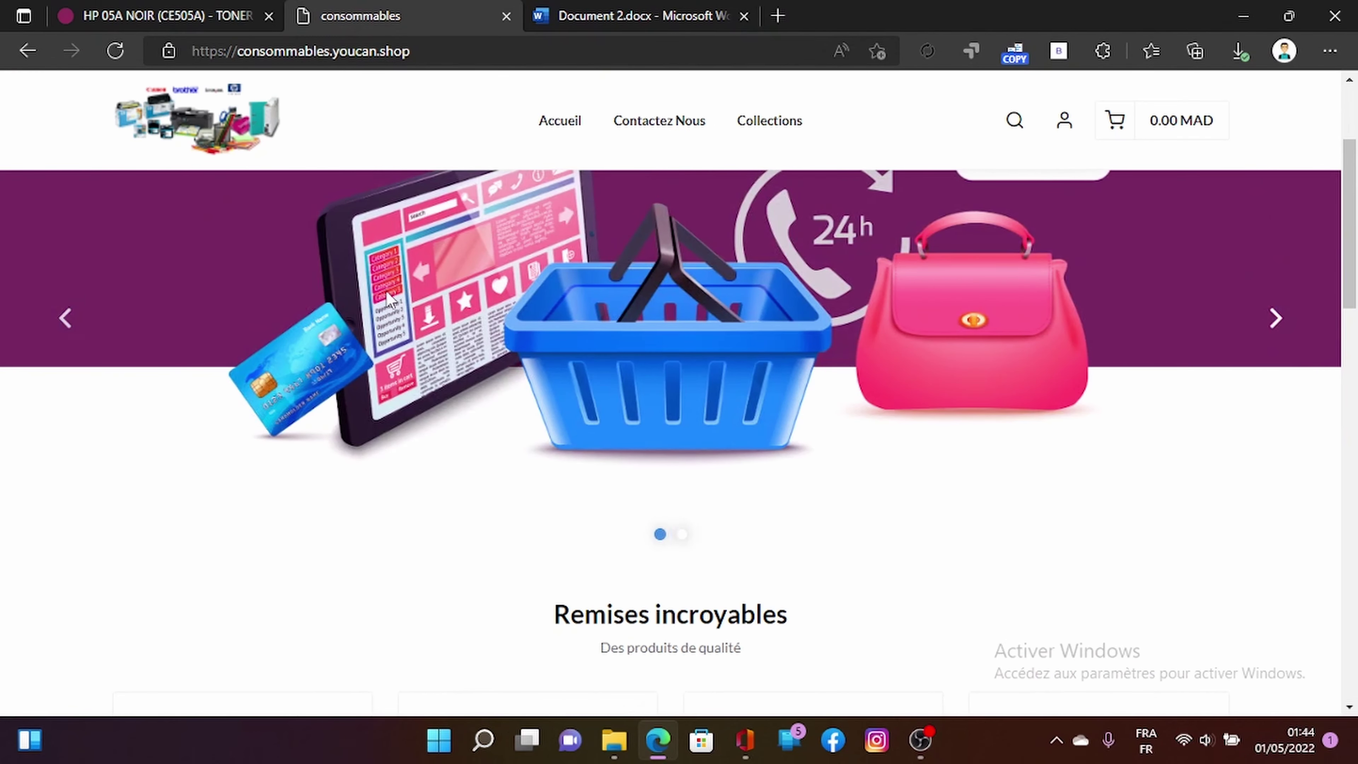
click(562, 123)
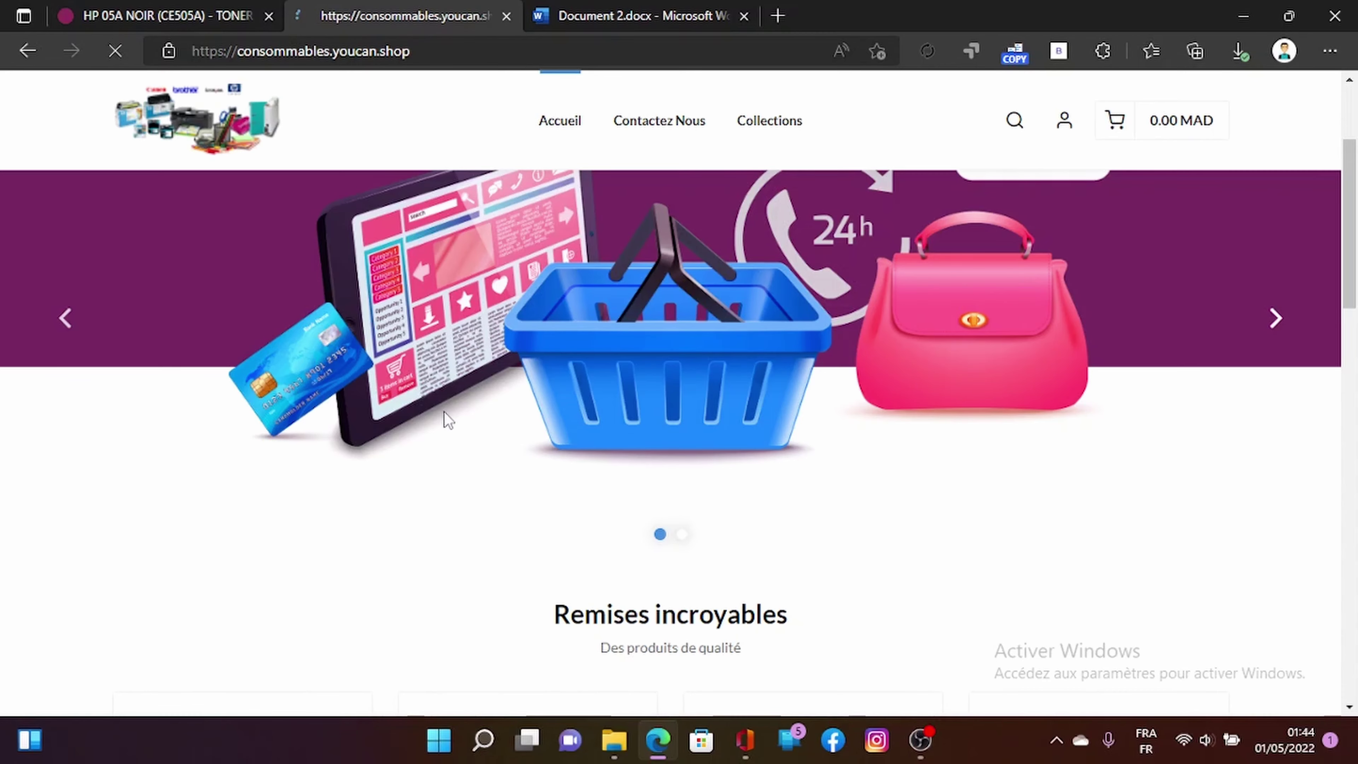
scroll(662, 463, down, 15)
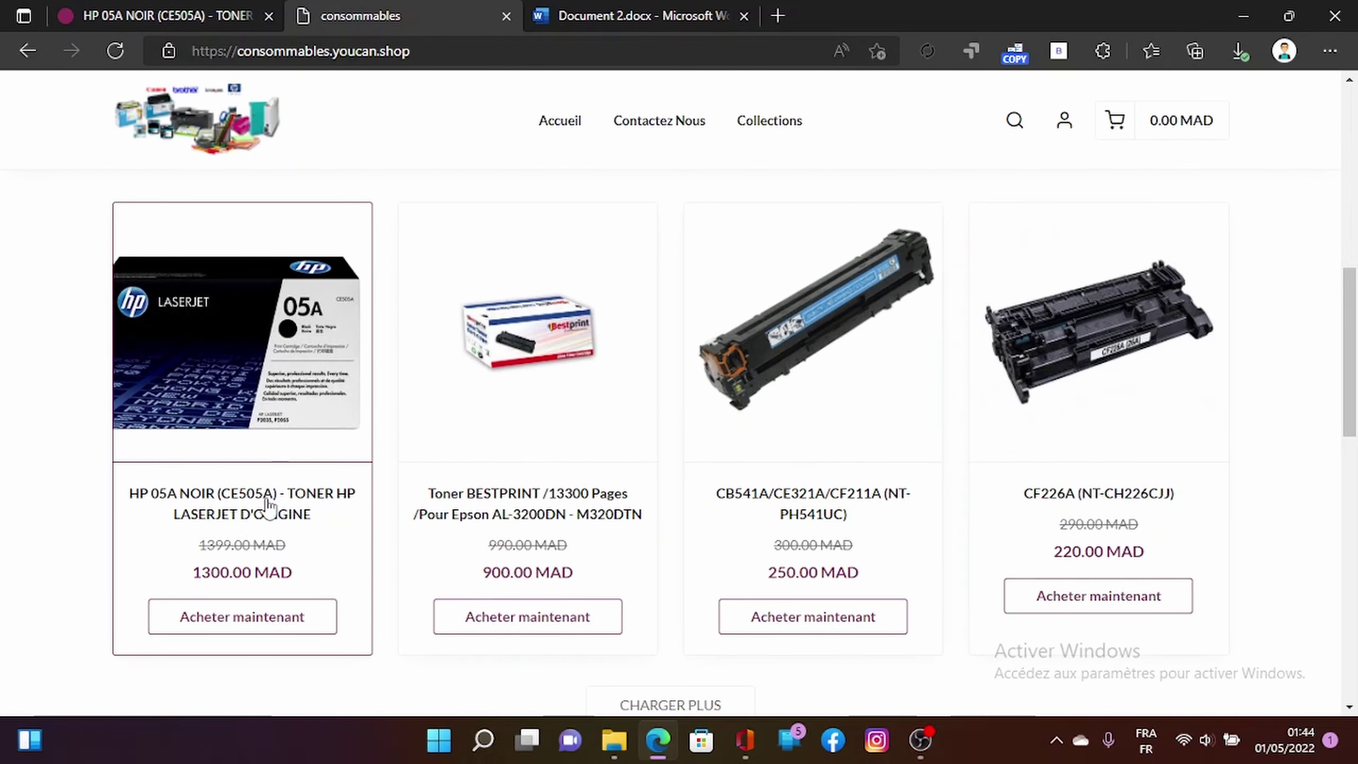
click(234, 319)
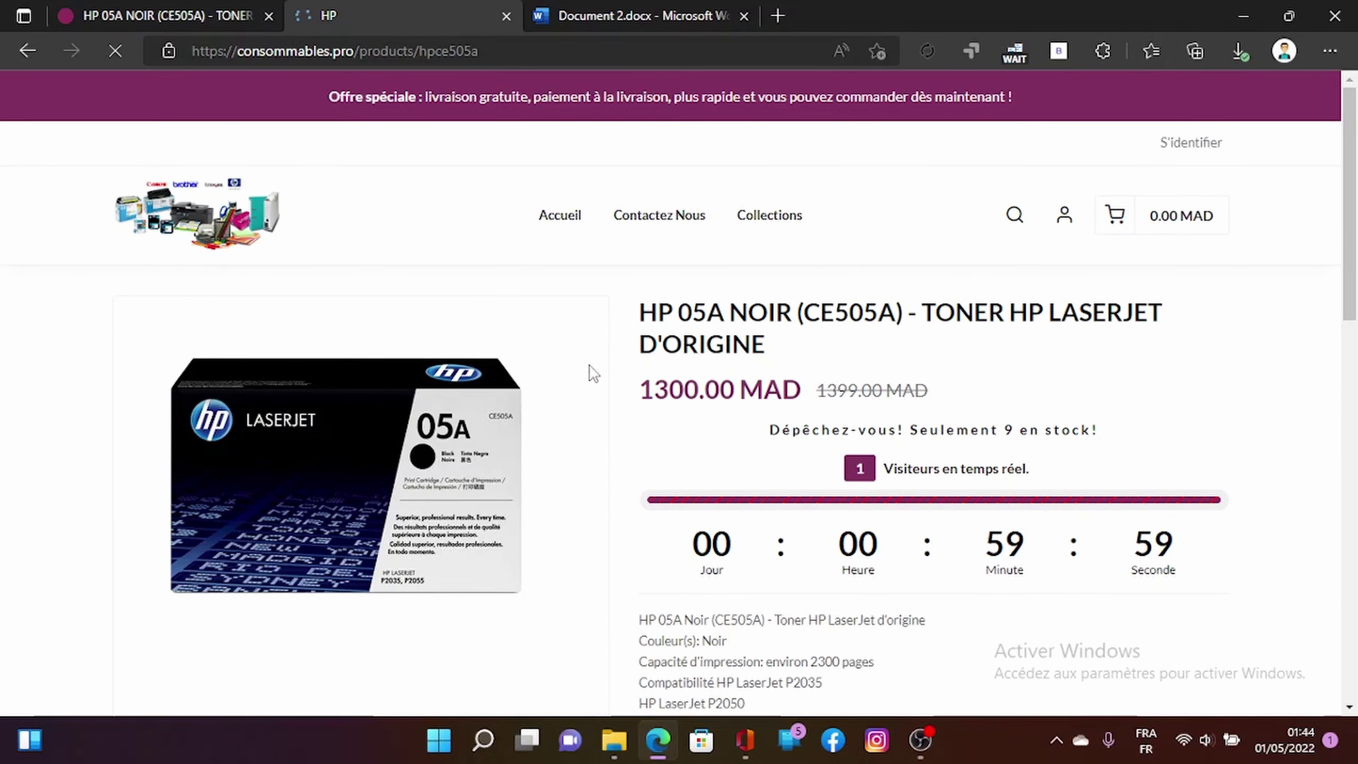
Review the toner's public product page, checking its description, prices, purchase area and related products.
scroll(935, 399, down, 2)
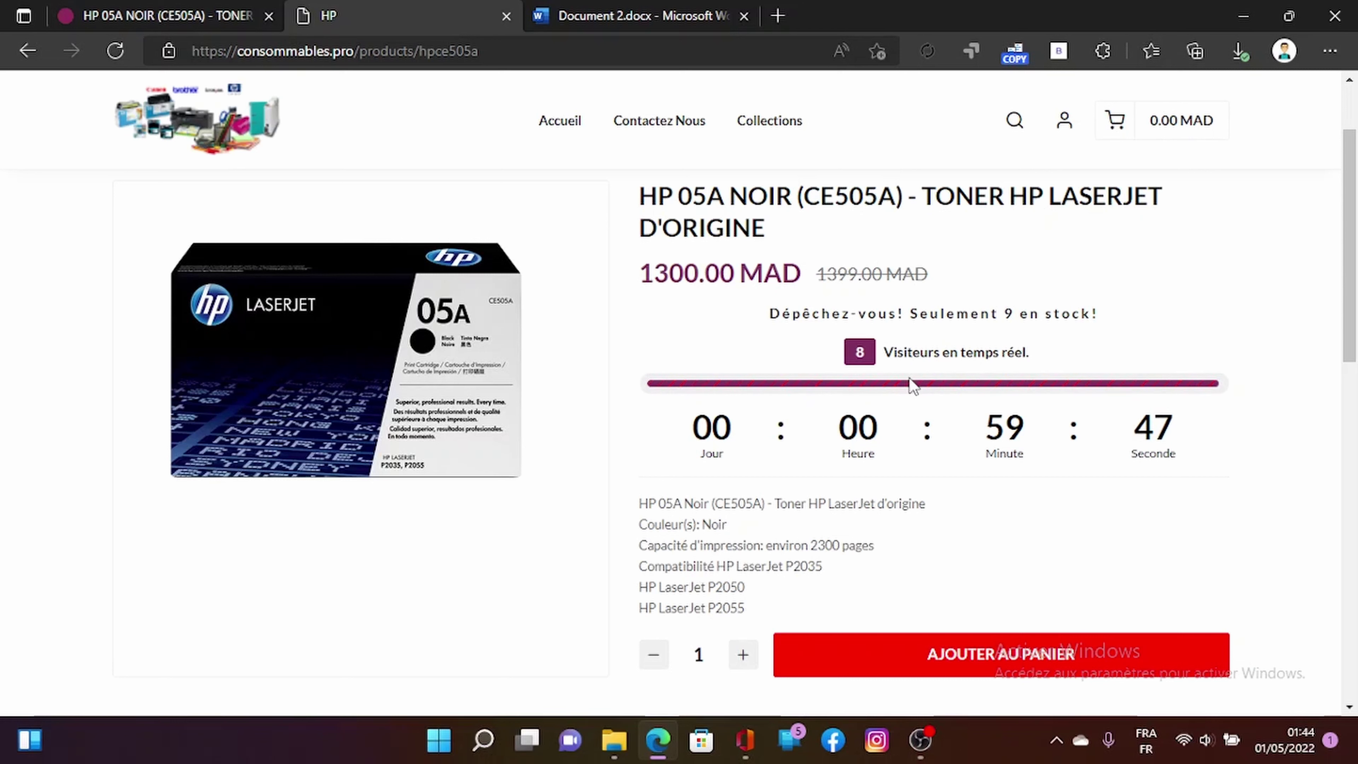
scroll(906, 489, down, 2)
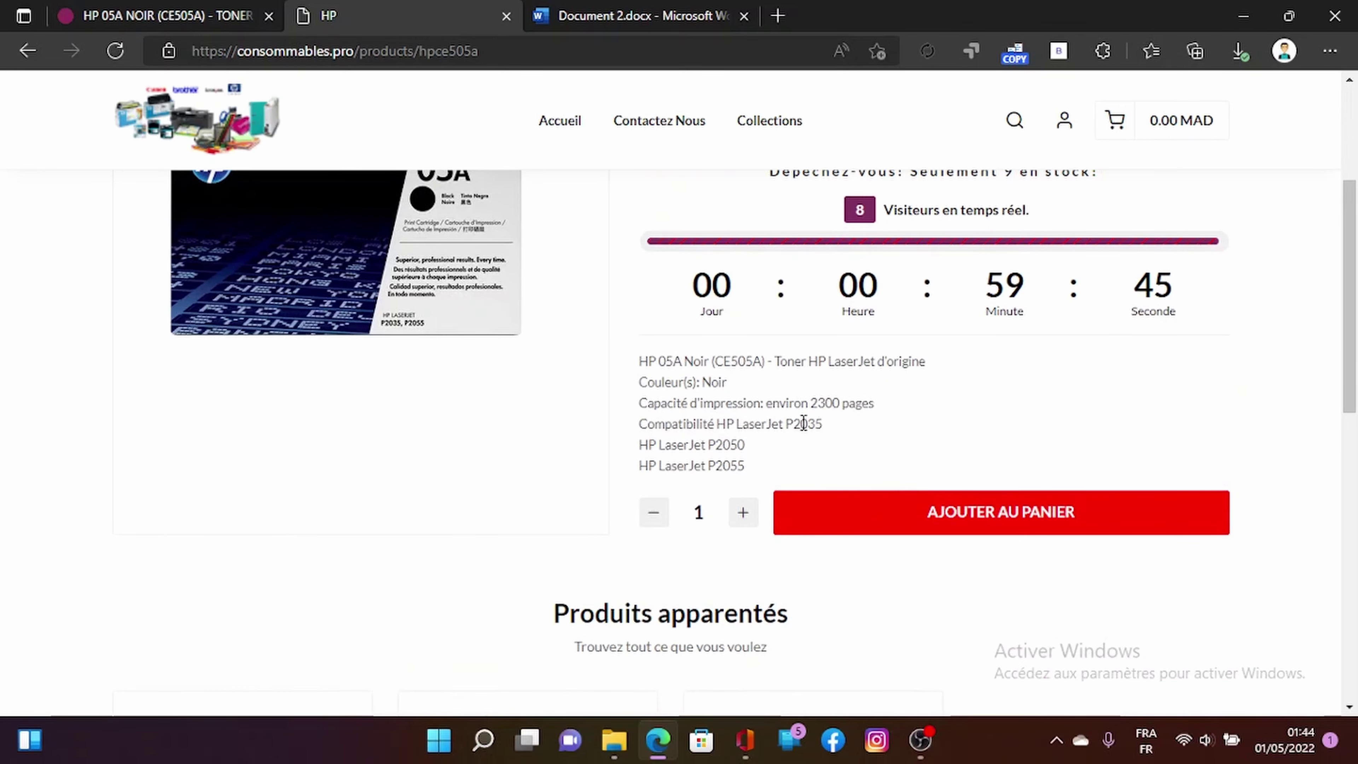
scroll(969, 632, down, 4)
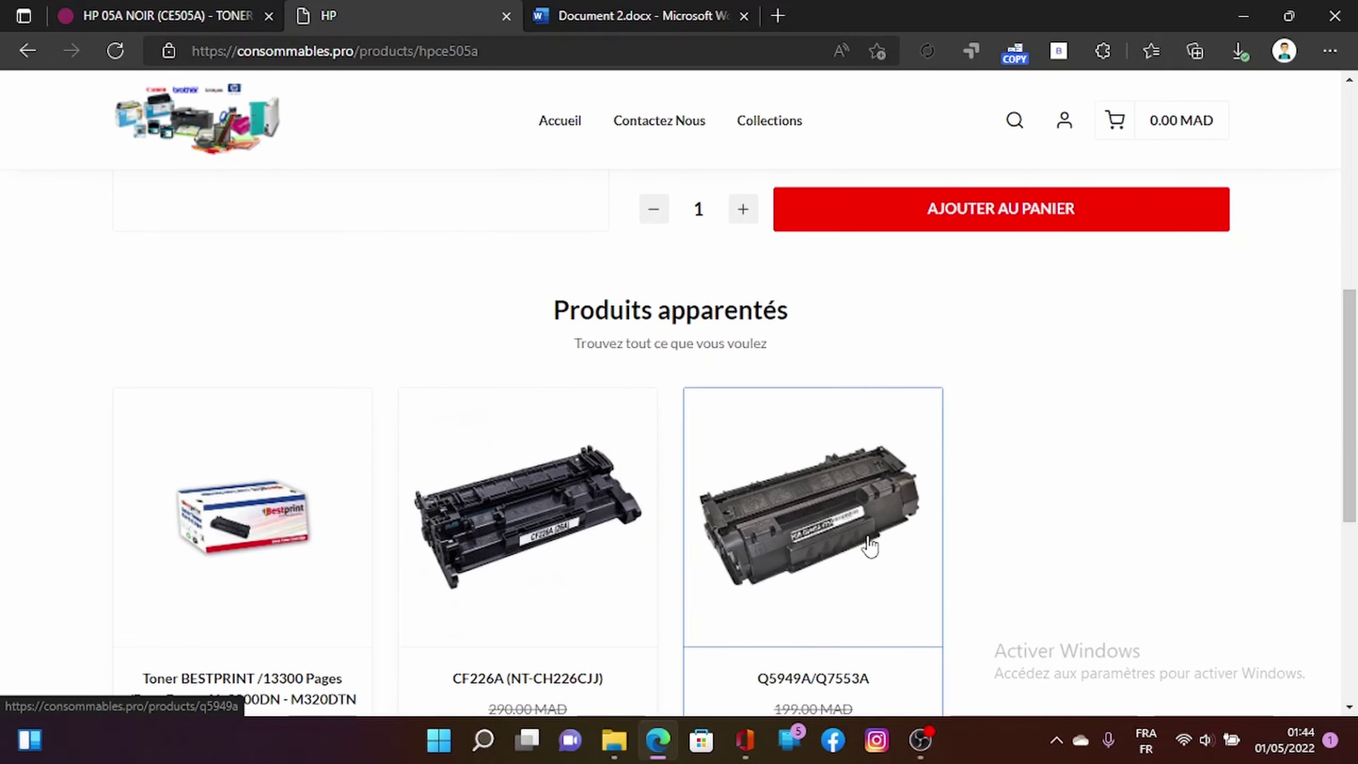
scroll(759, 538, up, 8)
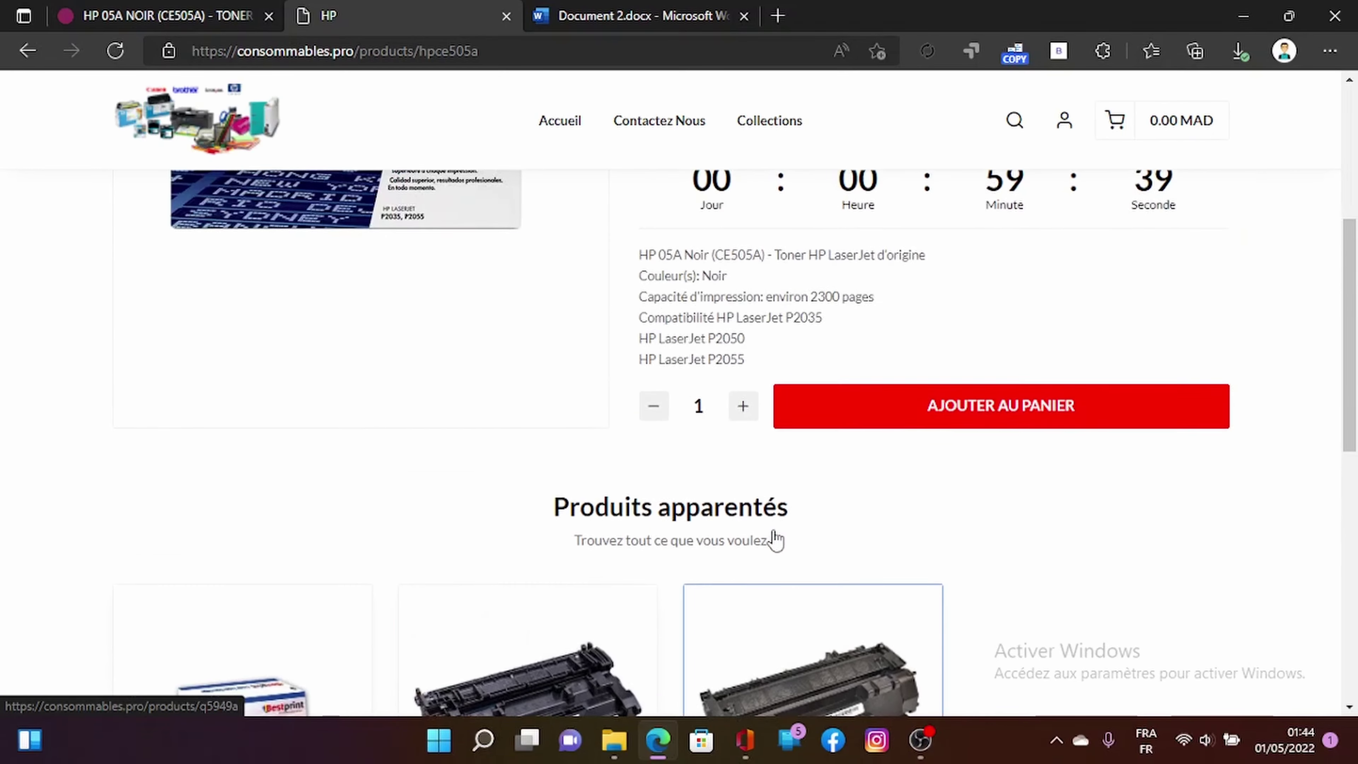
scroll(776, 538, down, 12)
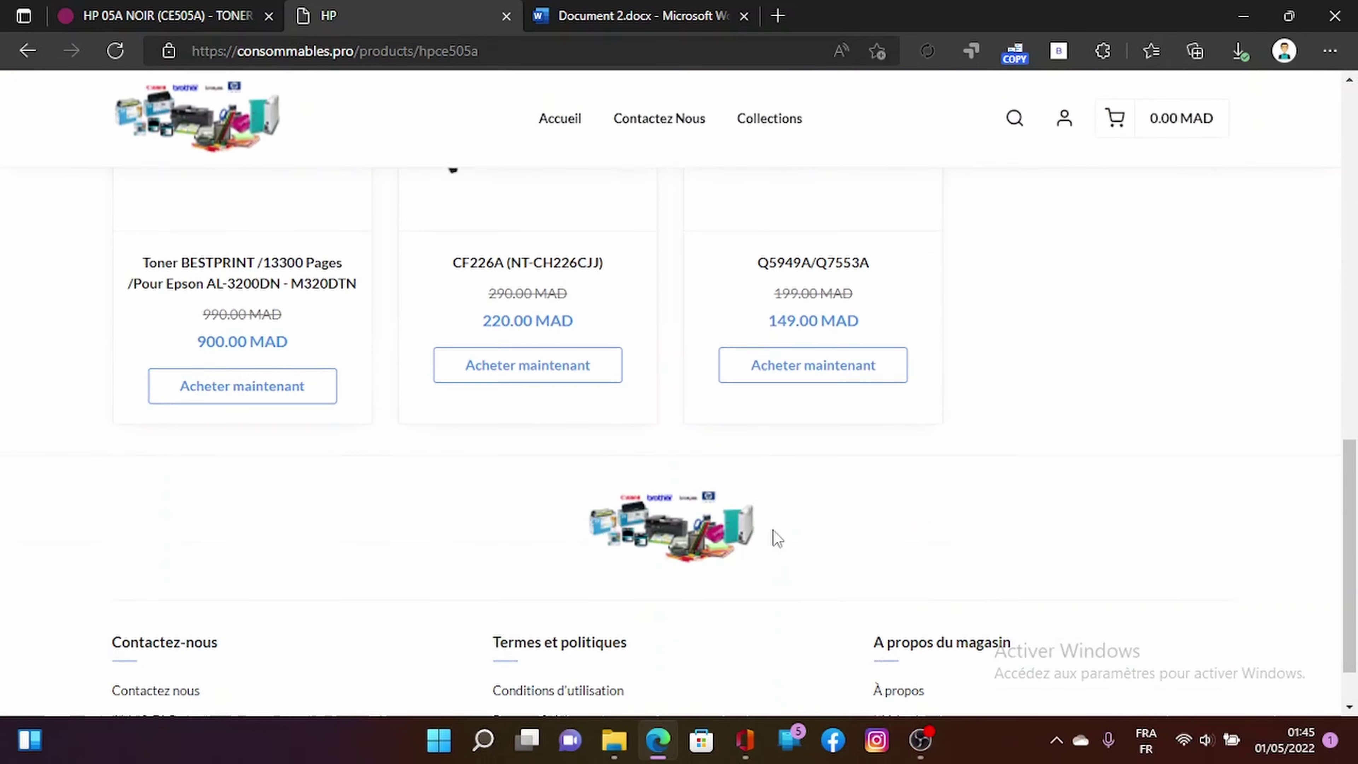
scroll(776, 537, up, 10)
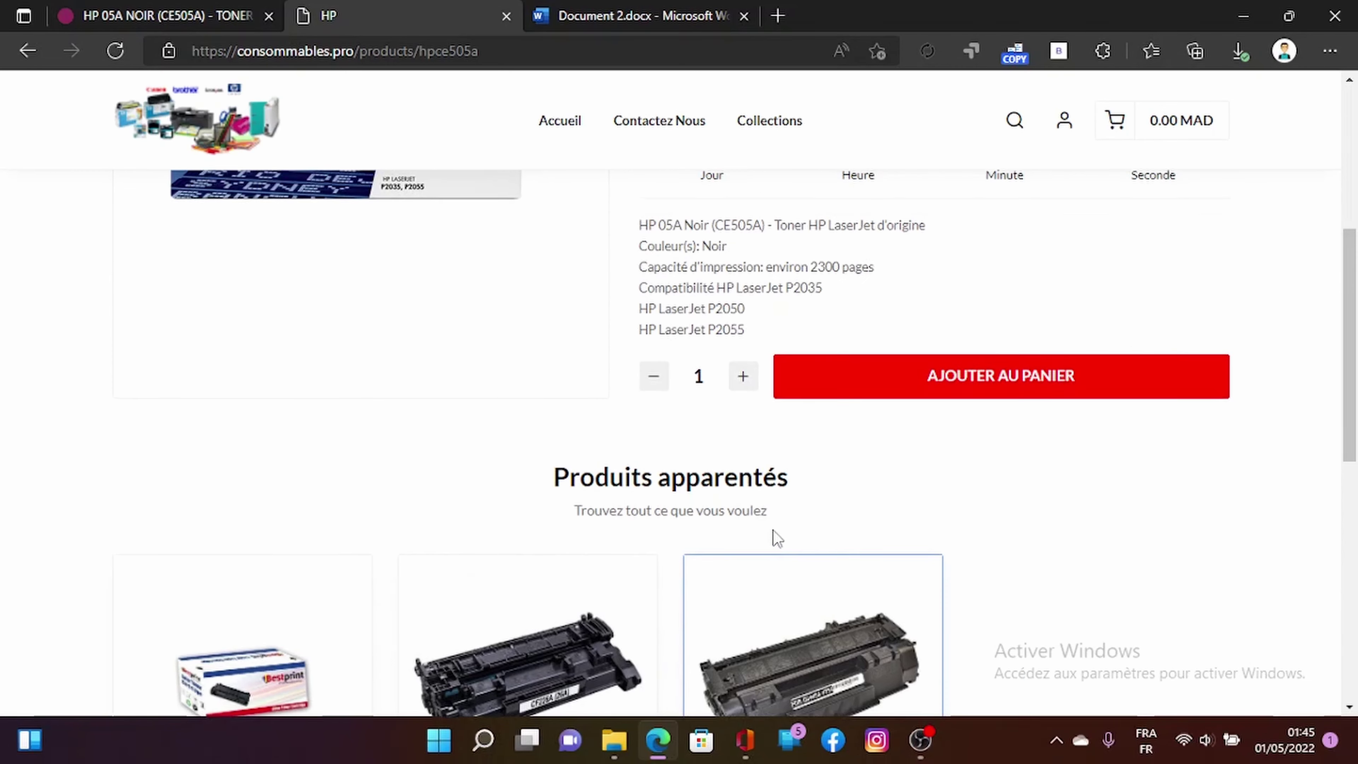
scroll(778, 529, up, 1)
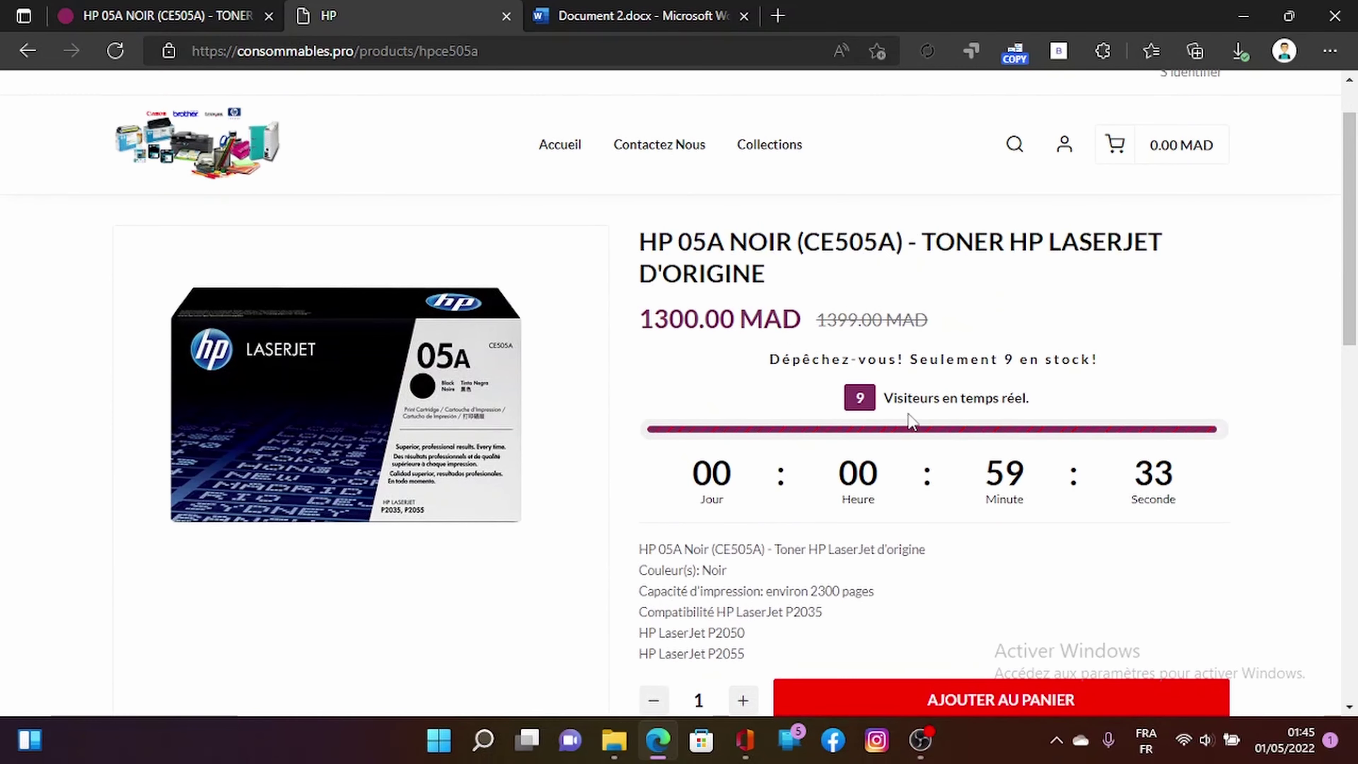